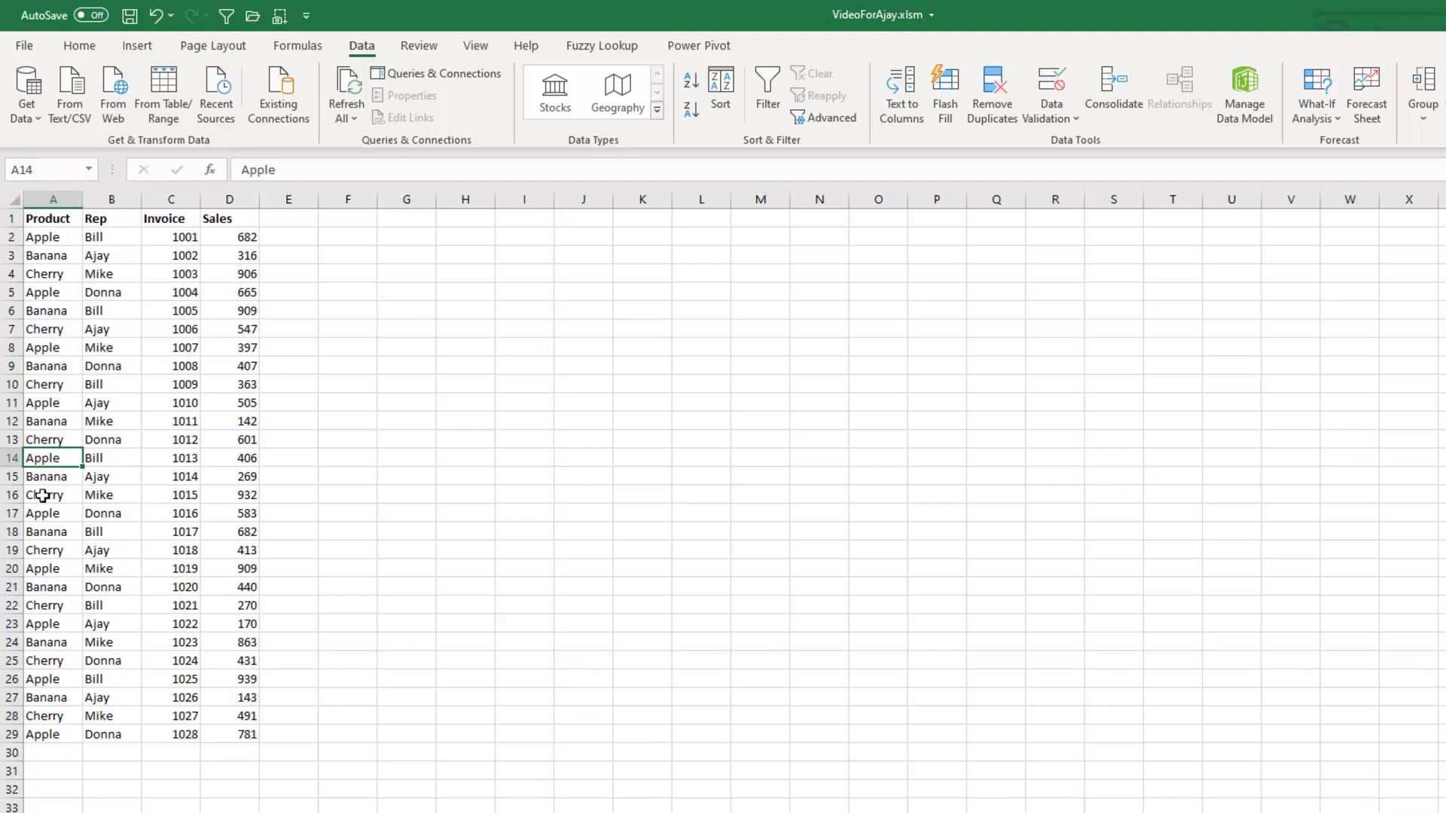
Step: Filter the data to the Apple product rows and label cell A30 "Total Visible"
click(226, 18)
click(41, 421)
text(Tota)
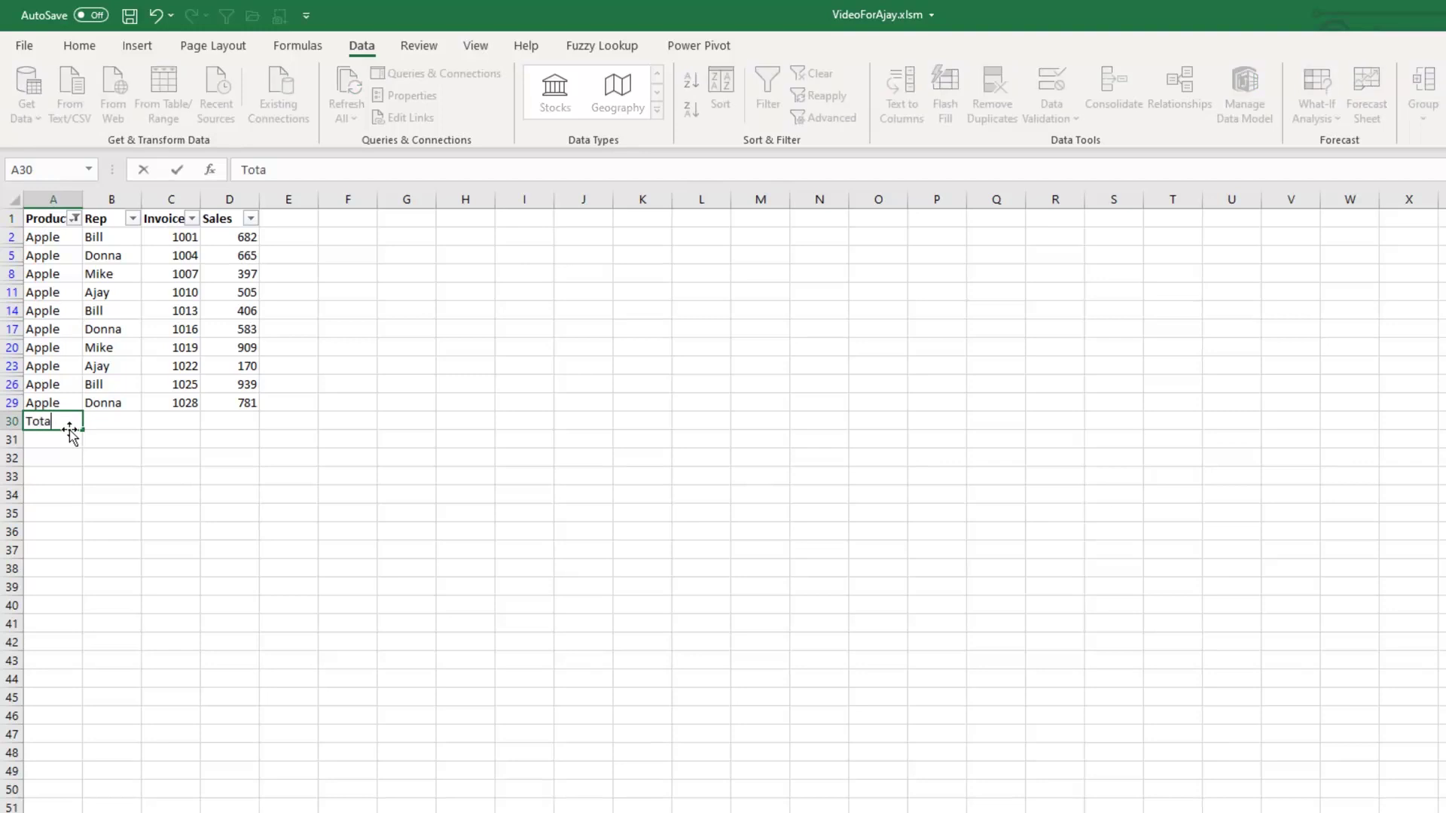
text(l Visible)
Step: Total the visible Sales values in cell D30 with AutoSum, accepting =SUBTOTAL(9,D2:D29)
key(Tab)
key(Tab)
key(Tab)
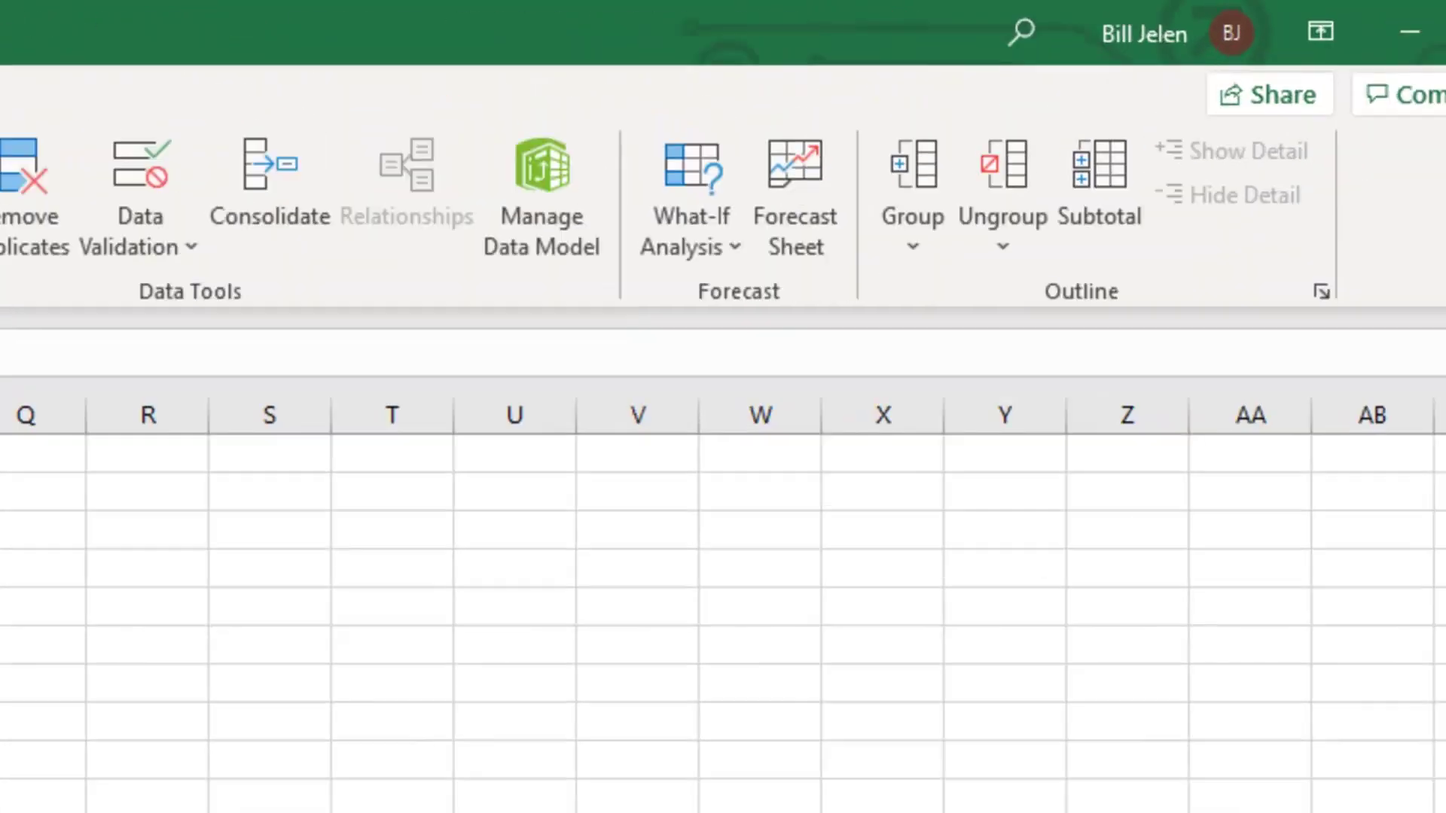
click(79, 46)
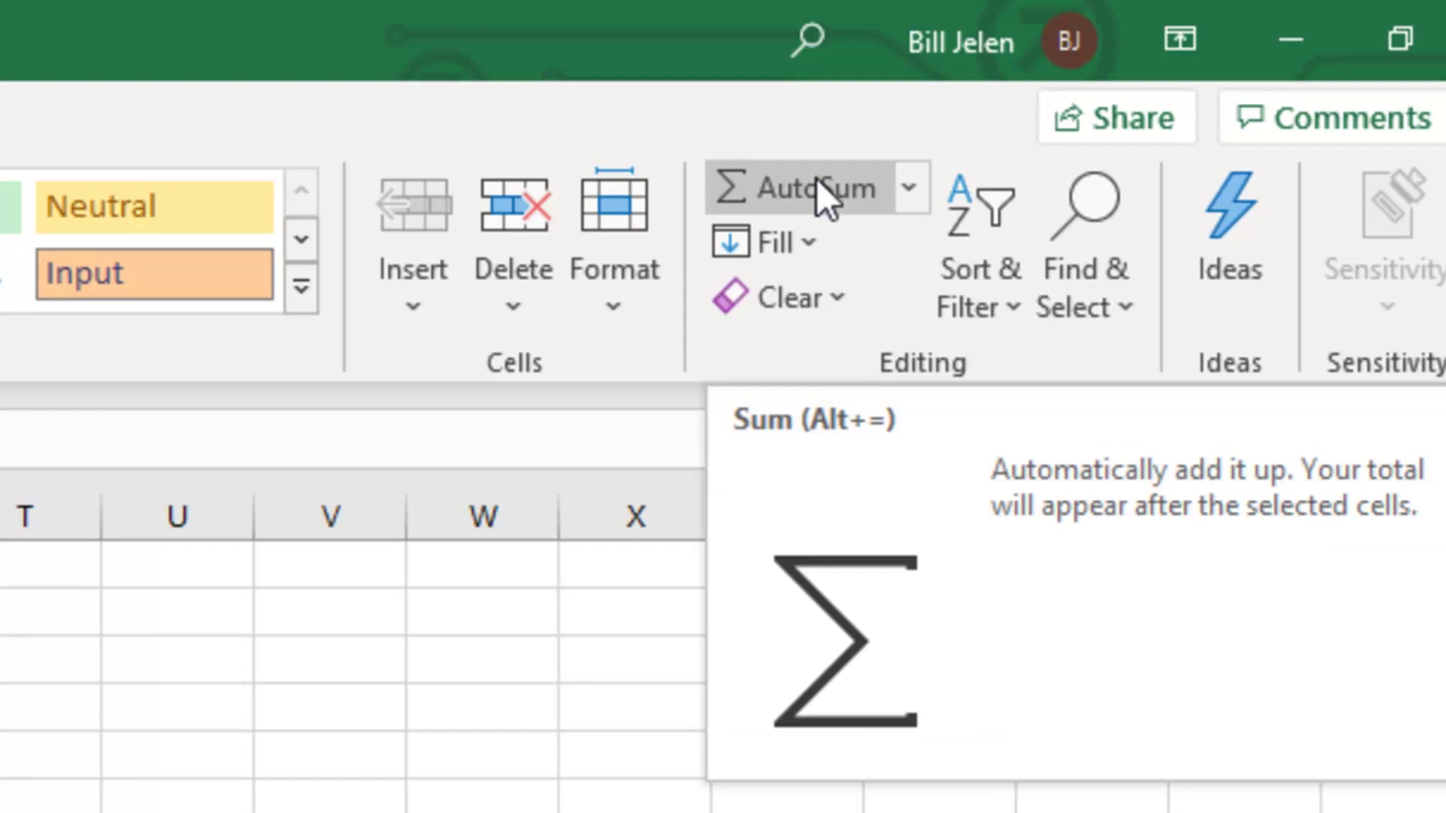
click(812, 188)
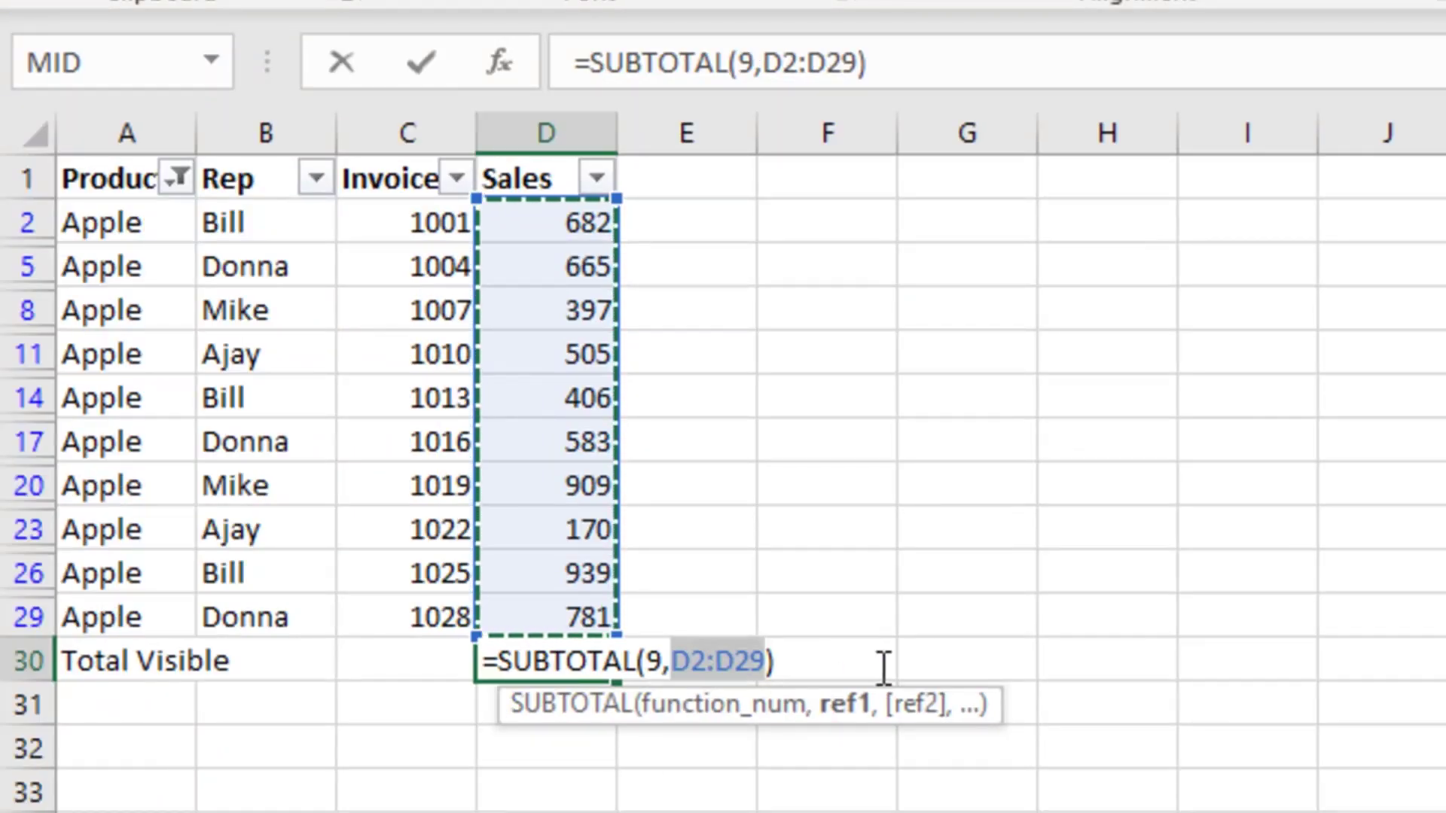
key(Return)
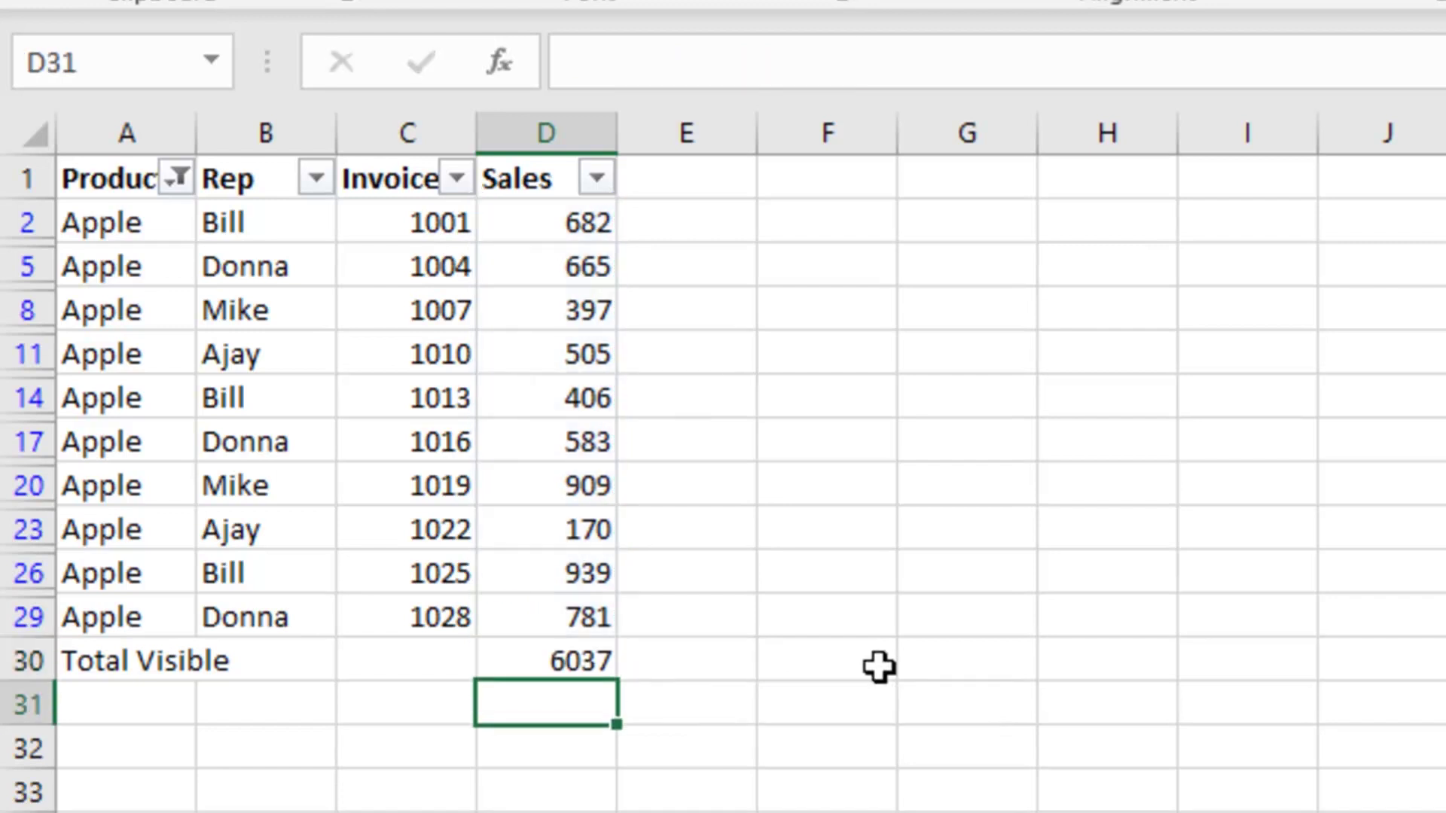
Step: Change the Product filter to show Banana and Cherry instead of Apple
click(167, 180)
click(125, 674)
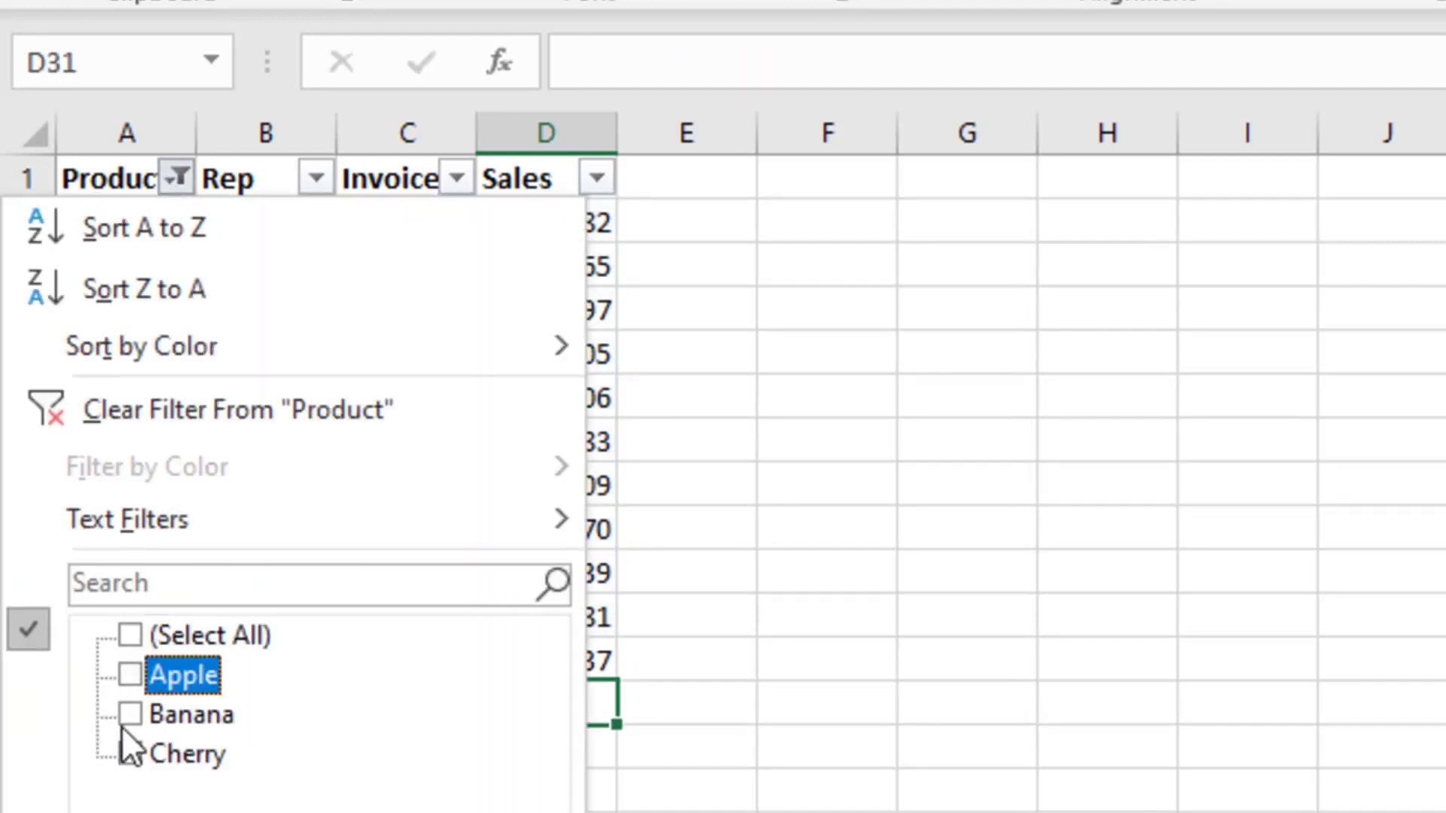
click(127, 715)
click(130, 754)
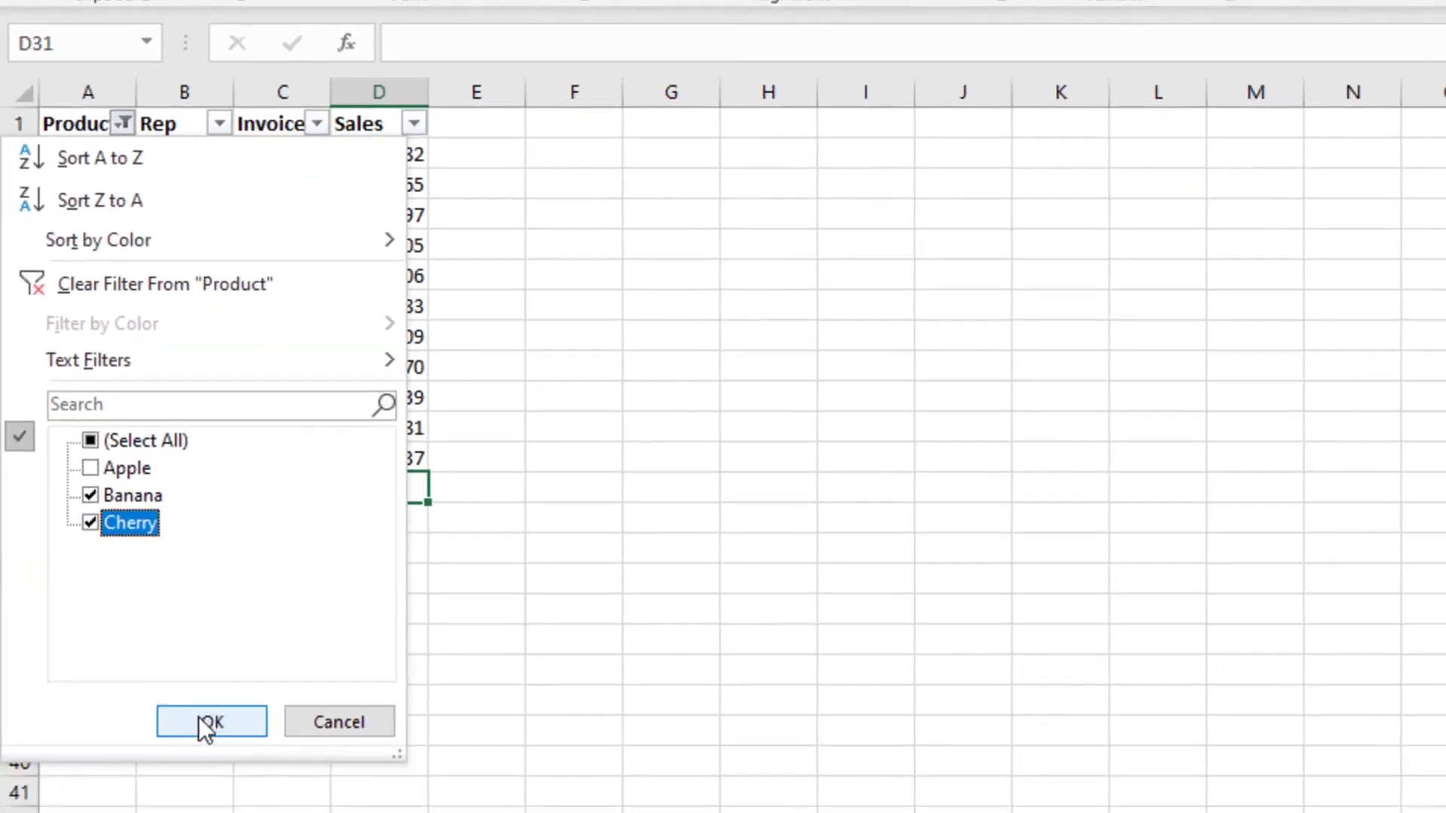
click(207, 726)
Step: Check the total formula in D30 and select the visible Sales values above it
click(402, 697)
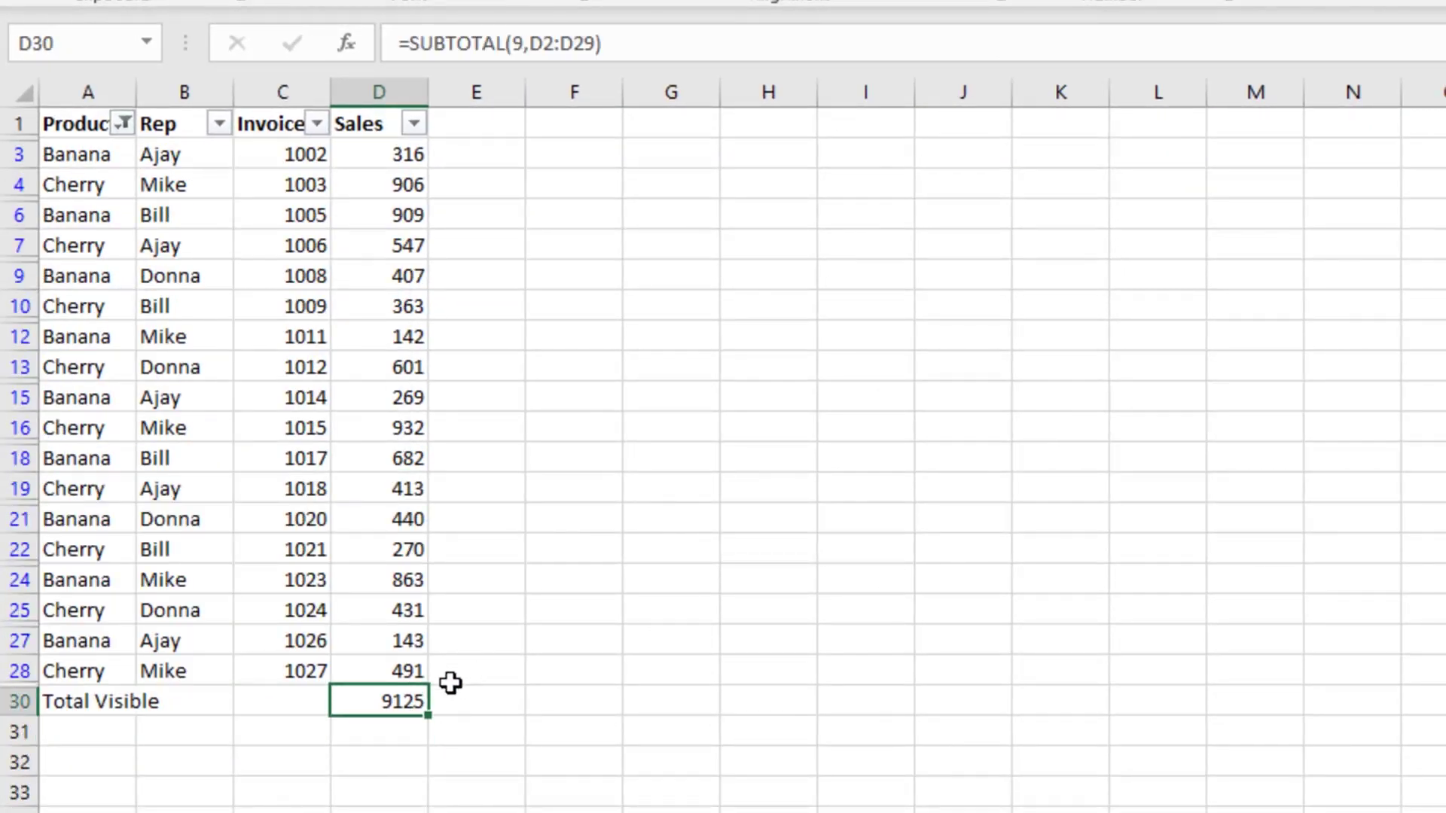
click(419, 671)
drag(417, 612, 396, 154)
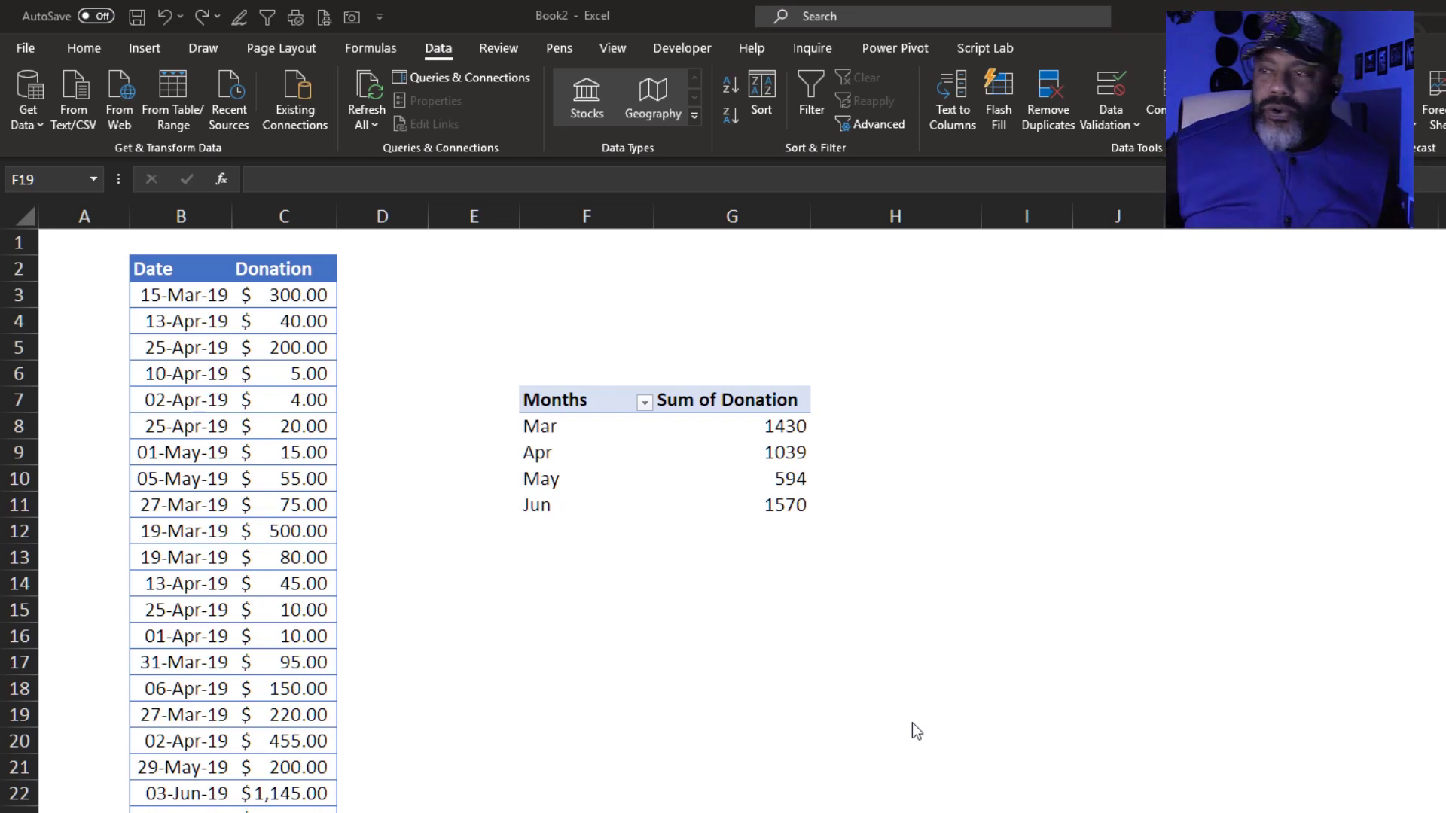
Step: Add the Donation field a second time to the values of the months pivot table
click(738, 446)
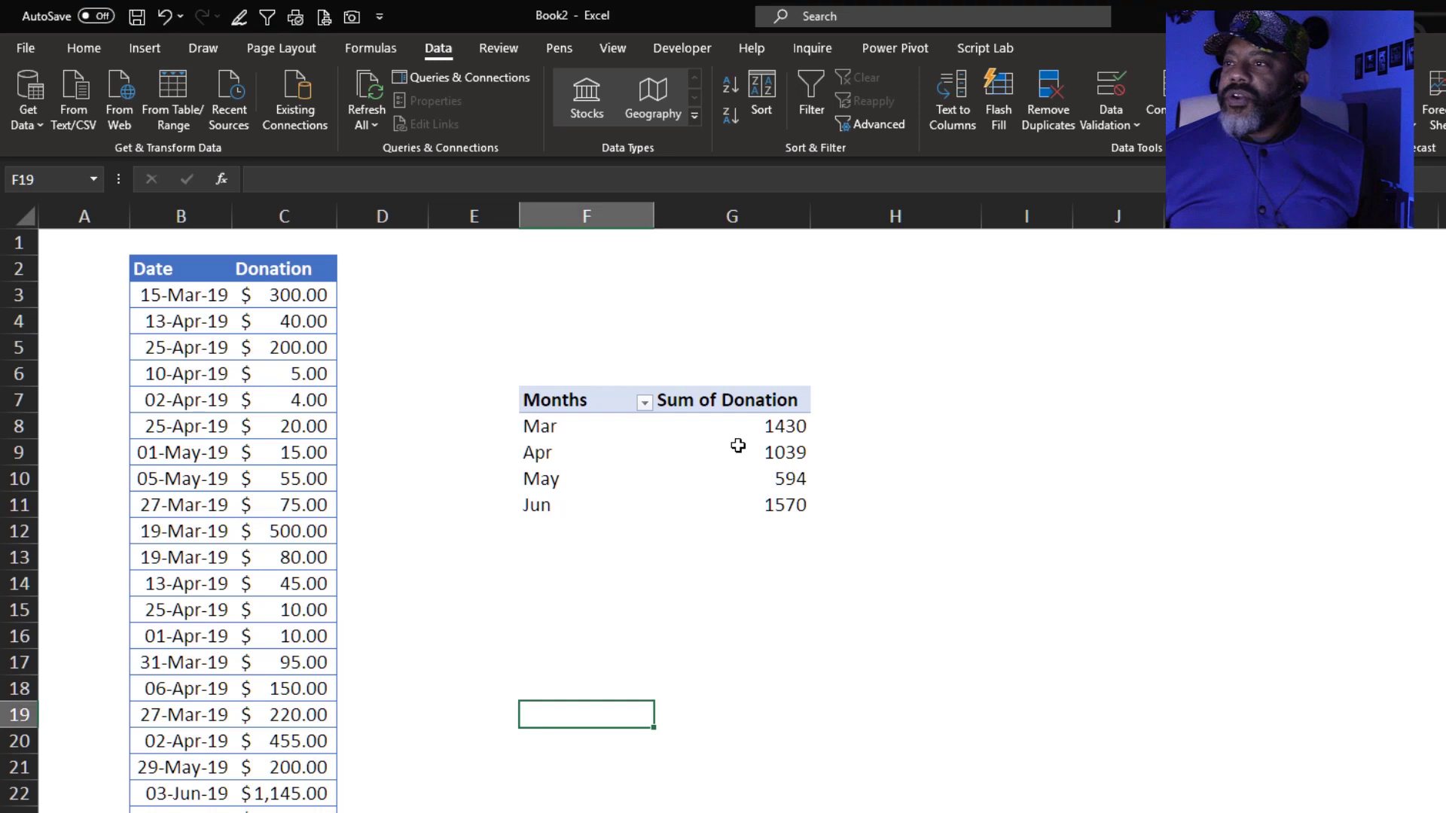
click(738, 446)
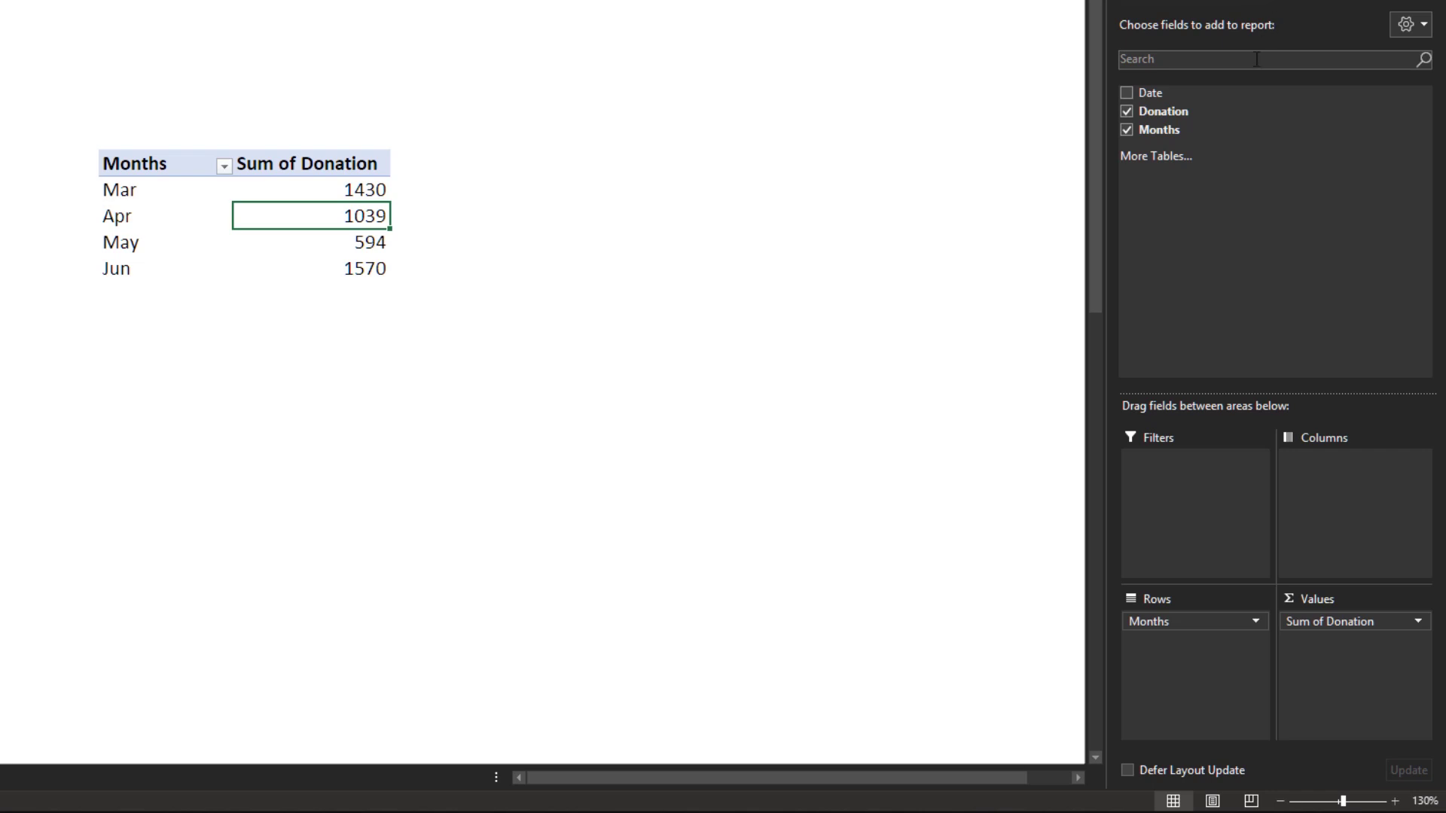
drag(1176, 113, 1308, 503)
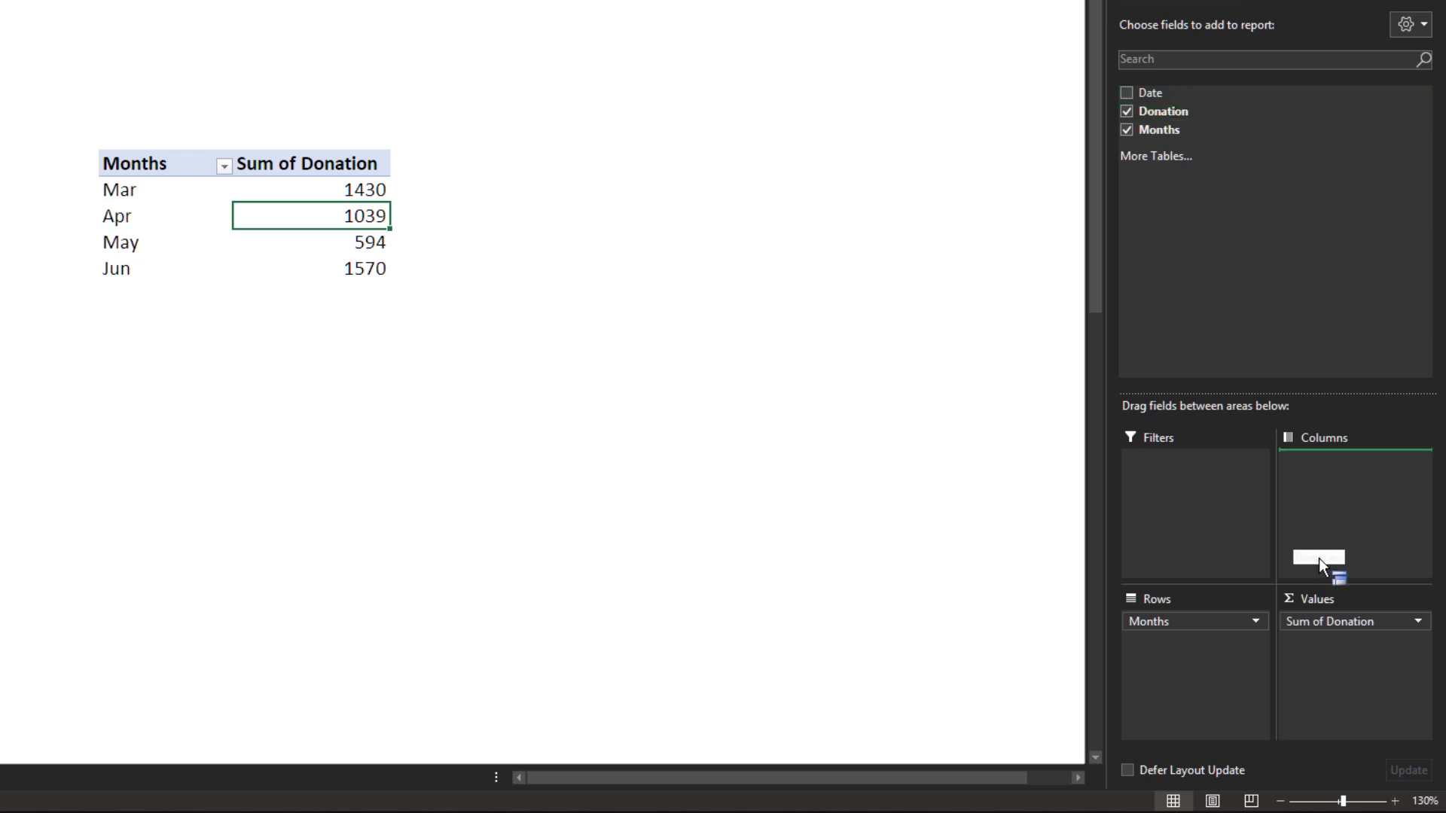
drag(1339, 684, 1339, 684)
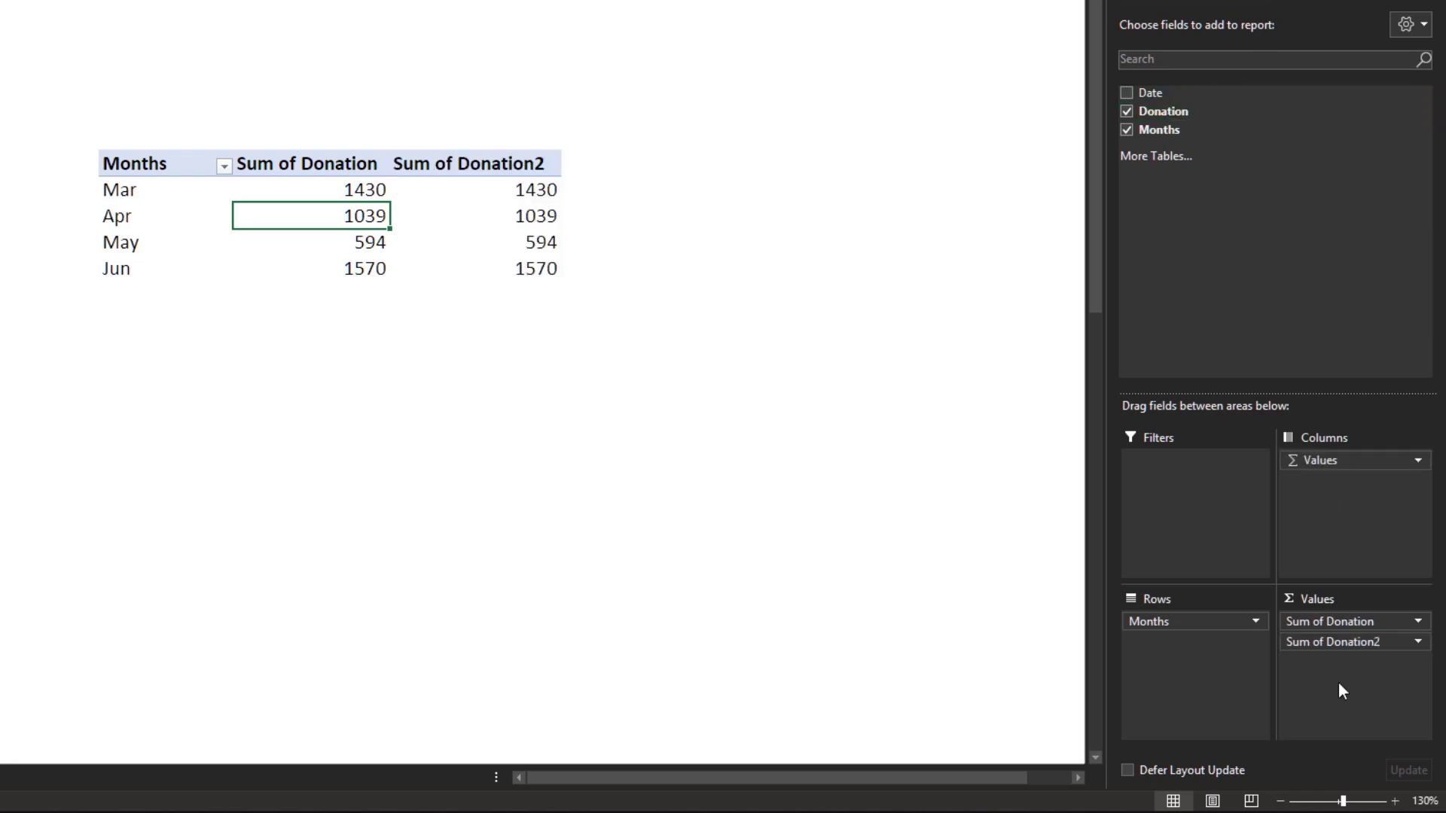
Step: Summarize the second Donation value field by Count instead of Sum
click(1418, 642)
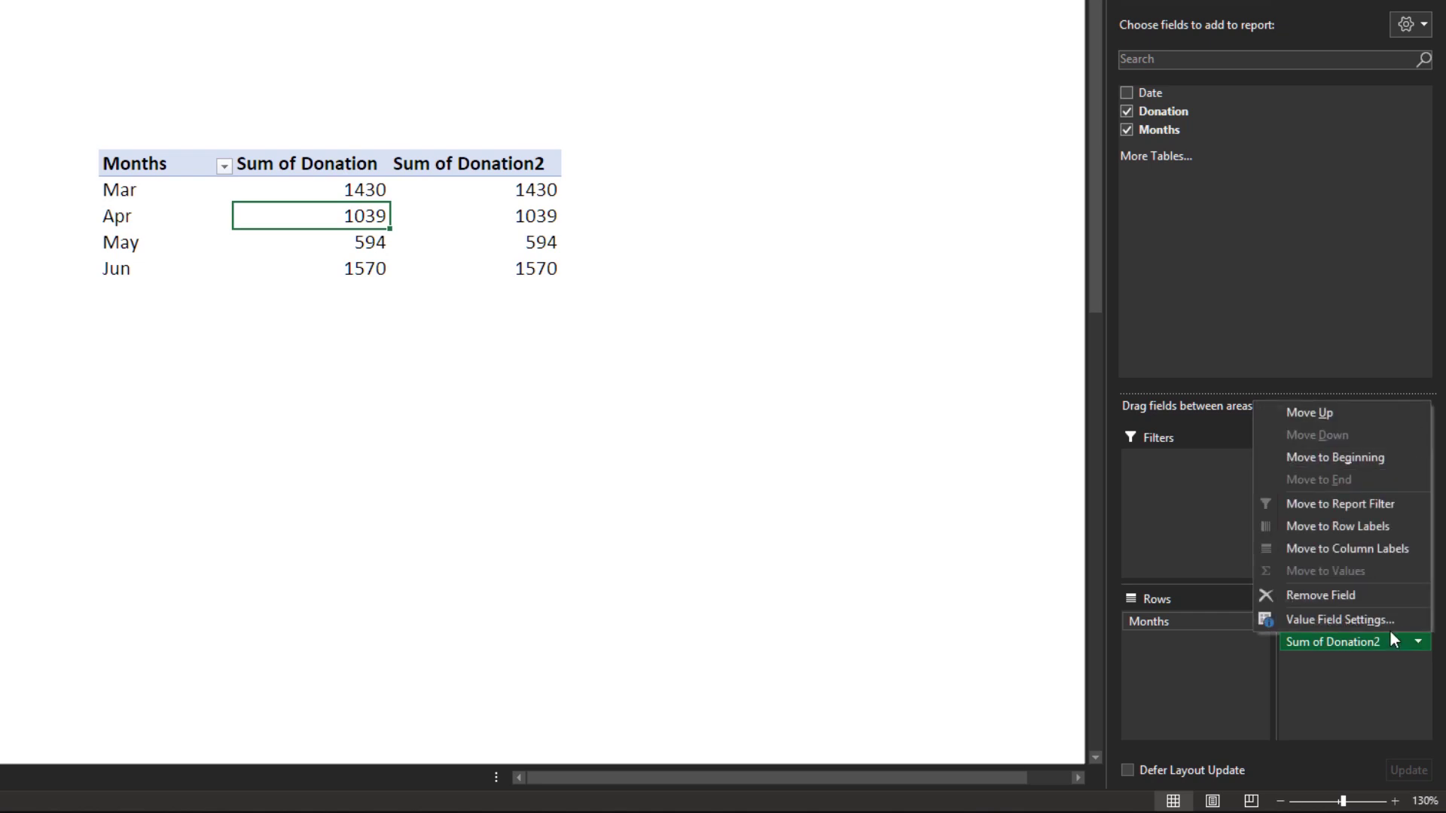
click(1341, 621)
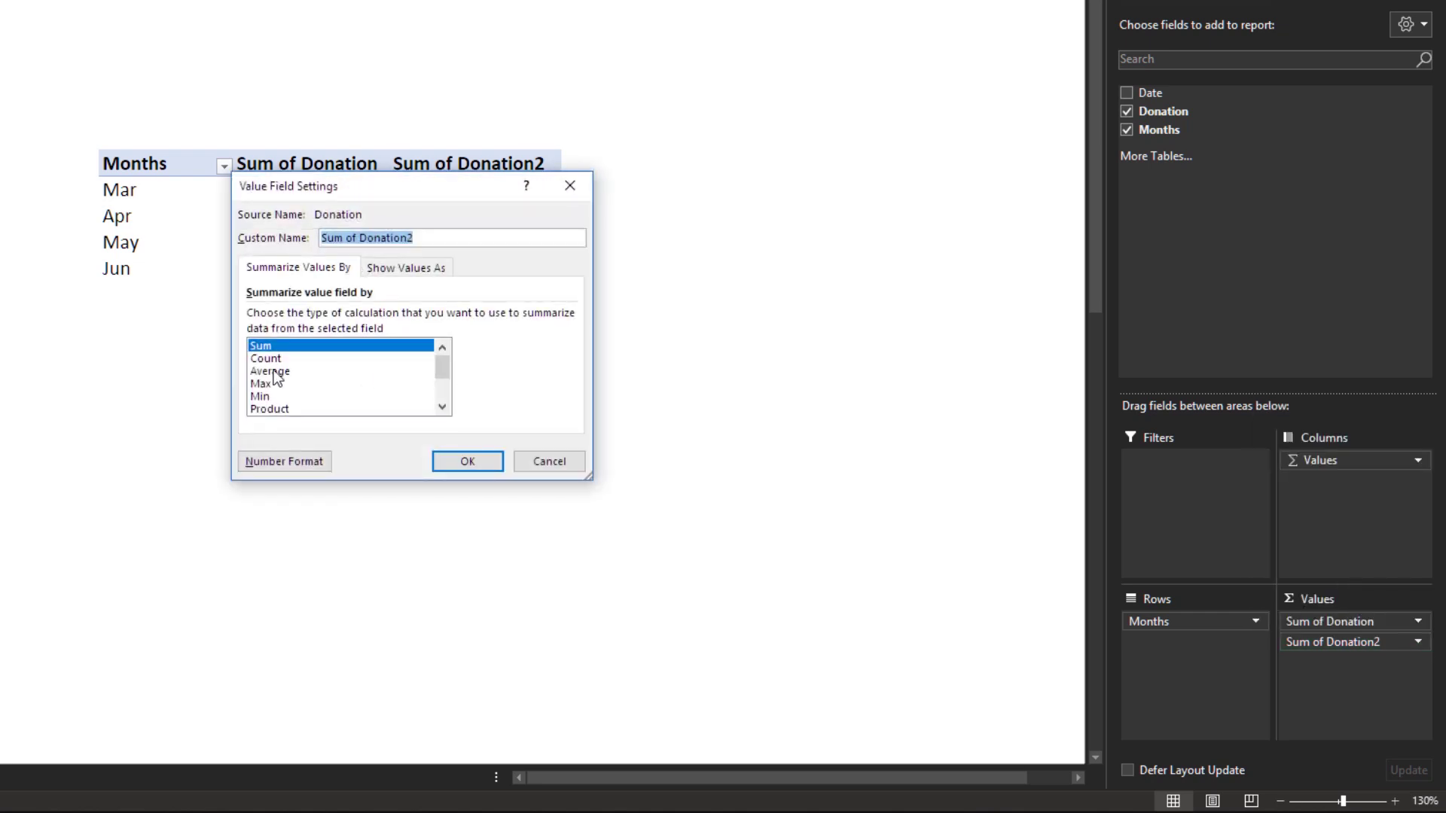
double_click(293, 358)
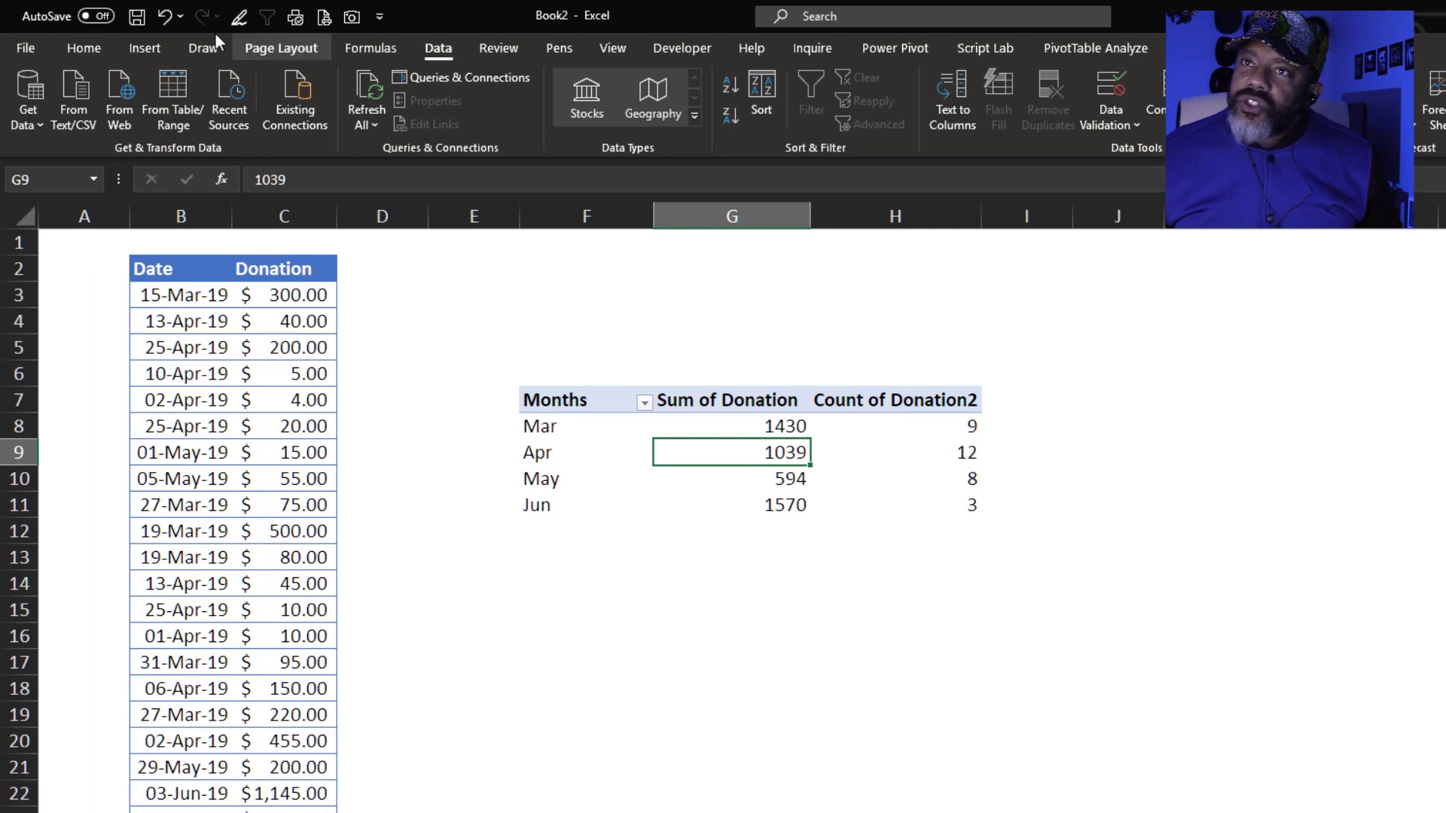
Step: Insert a combo PivotChart with Sum of Donation as clustered columns and Count of Donation2 as a line on the secondary axis
click(148, 45)
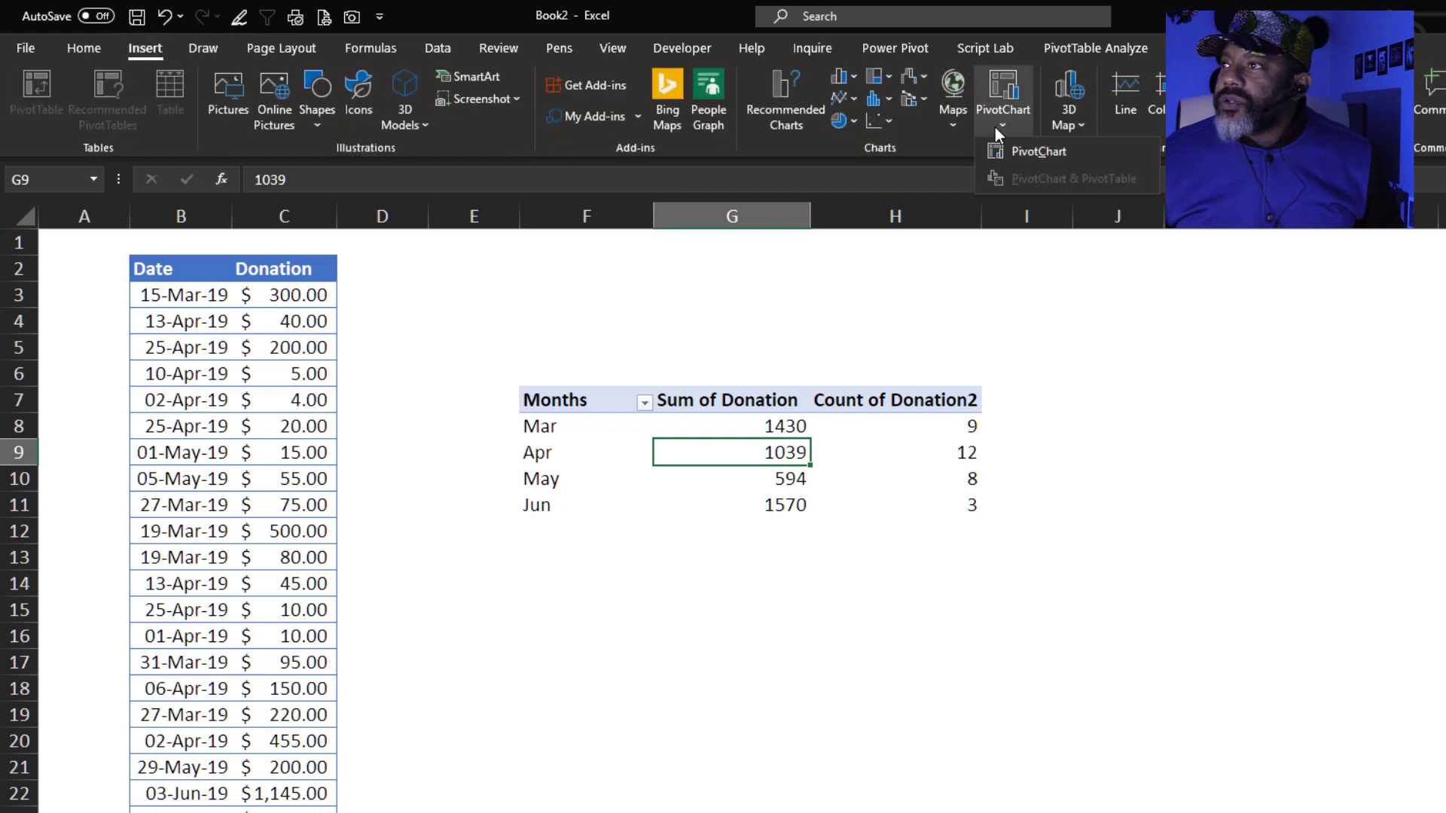
click(1032, 150)
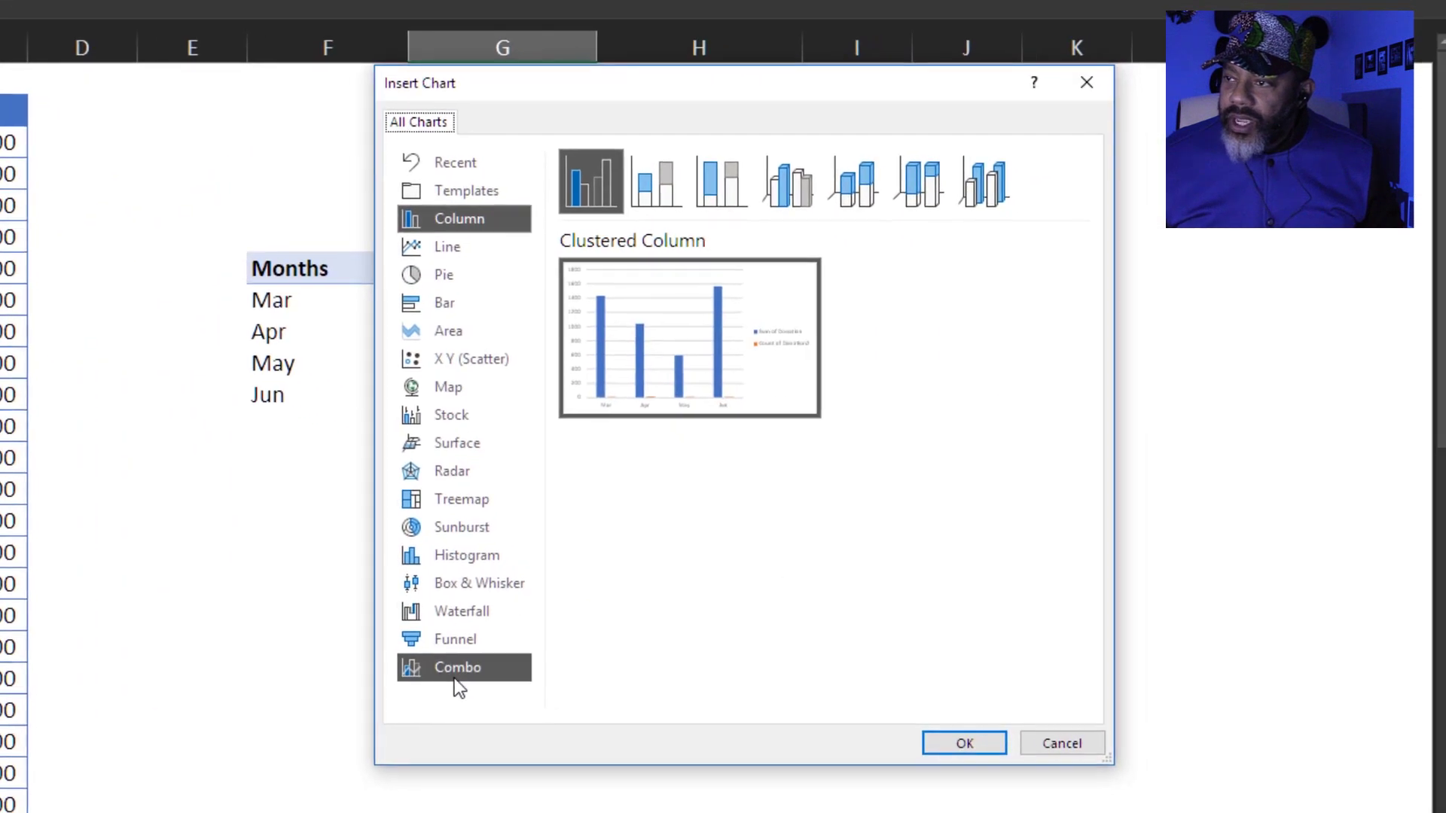
click(694, 735)
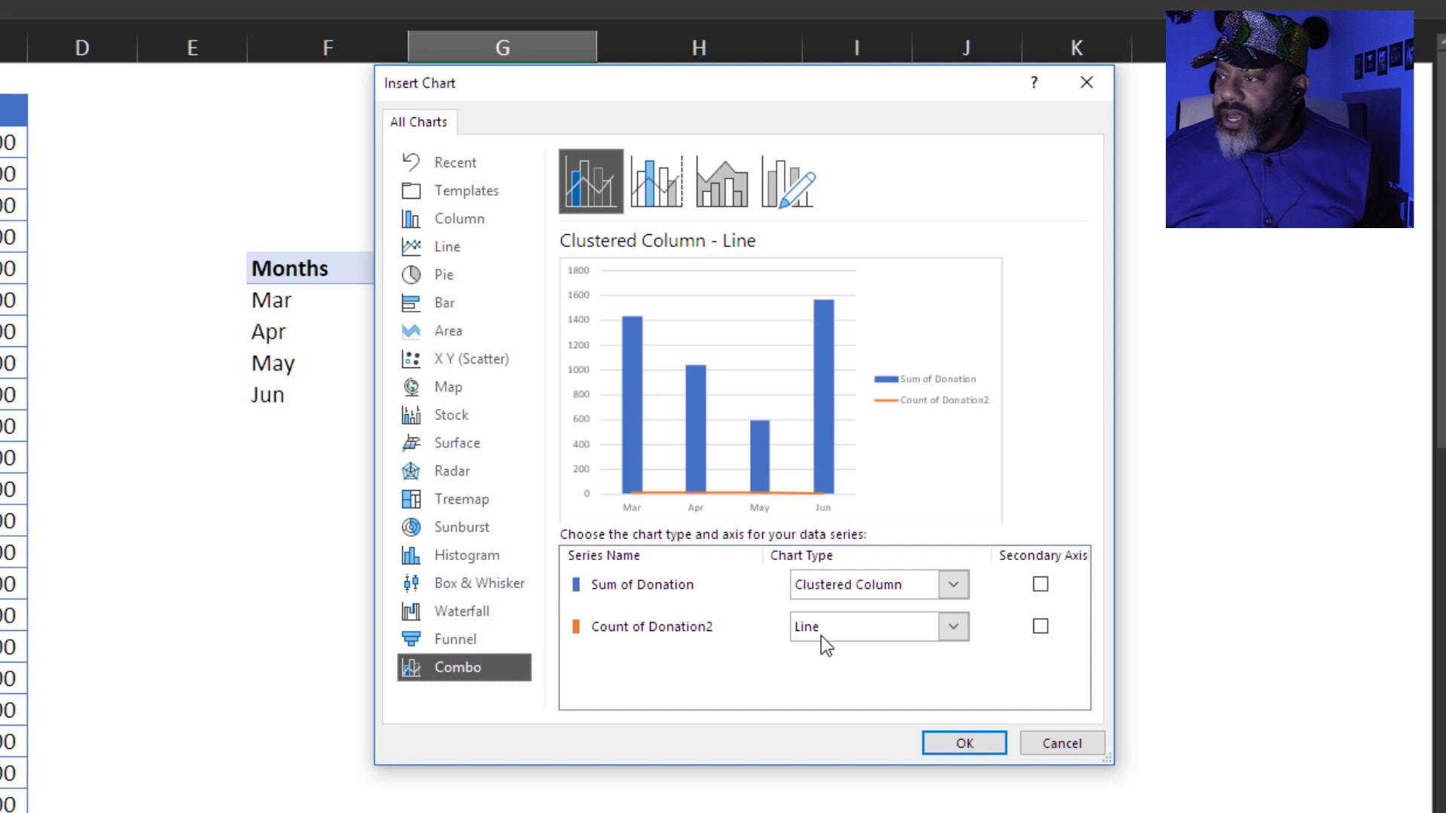
click(1040, 627)
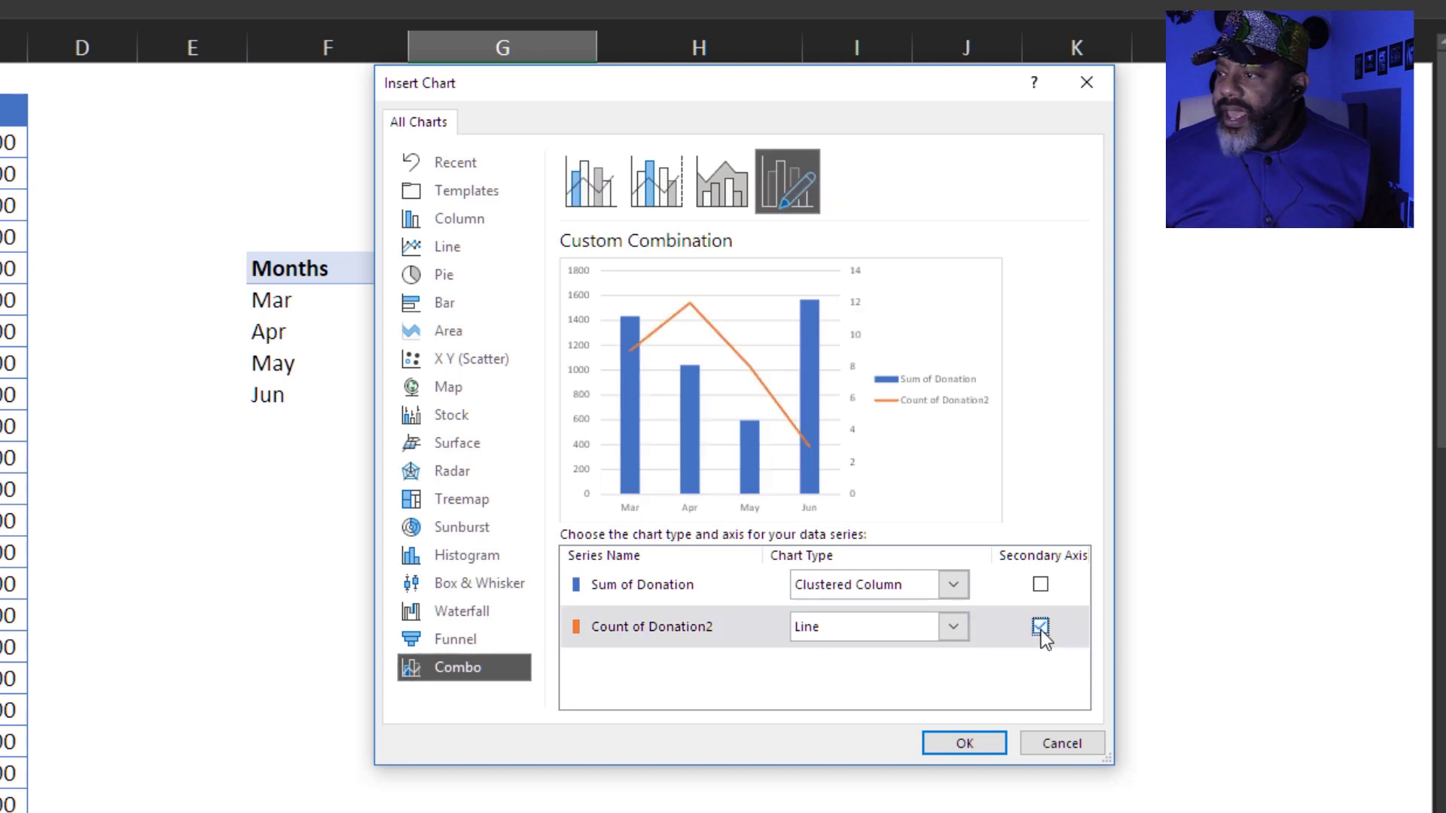
click(965, 744)
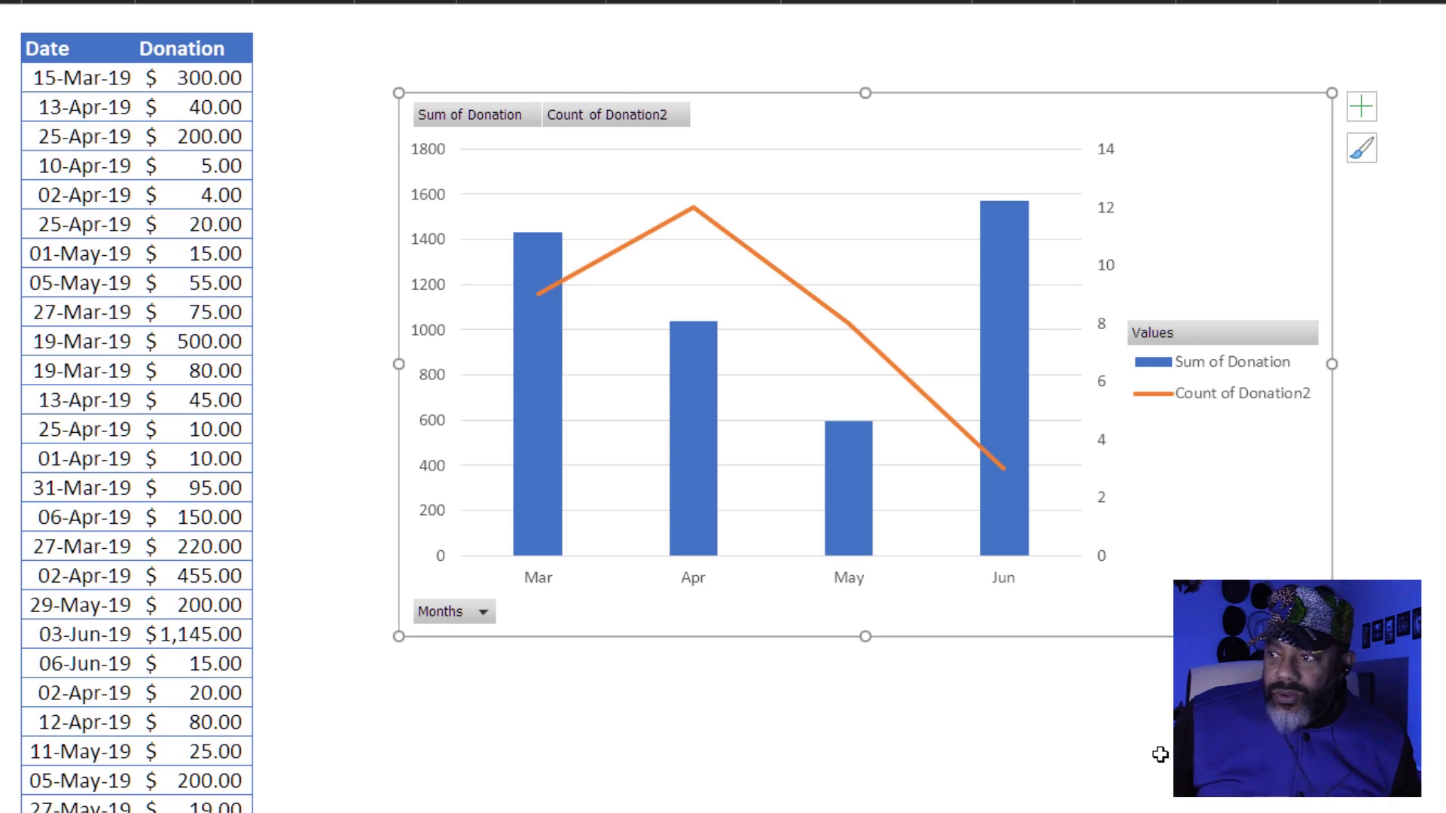
mouse_move(543, 296)
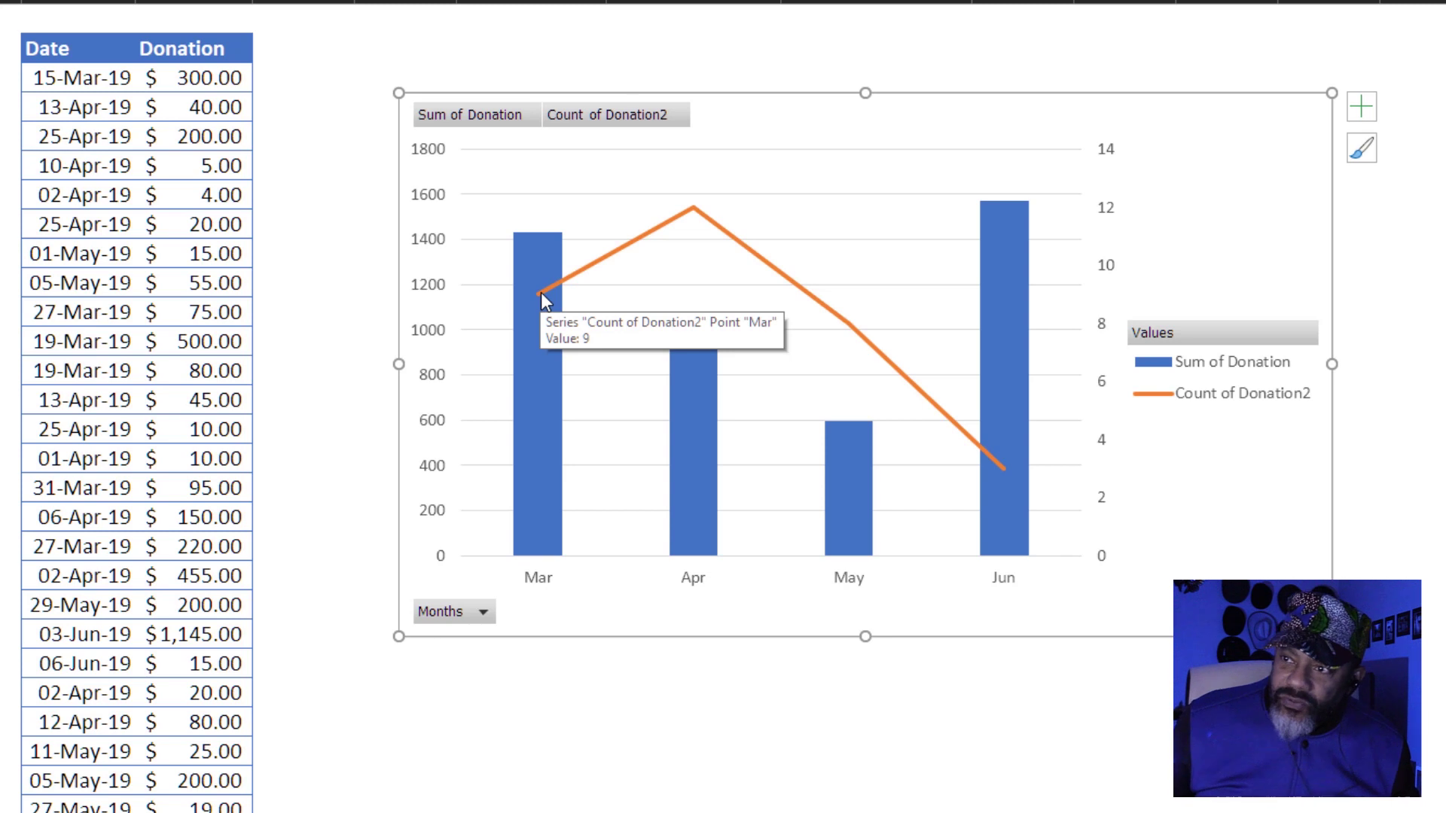
mouse_move(1003, 468)
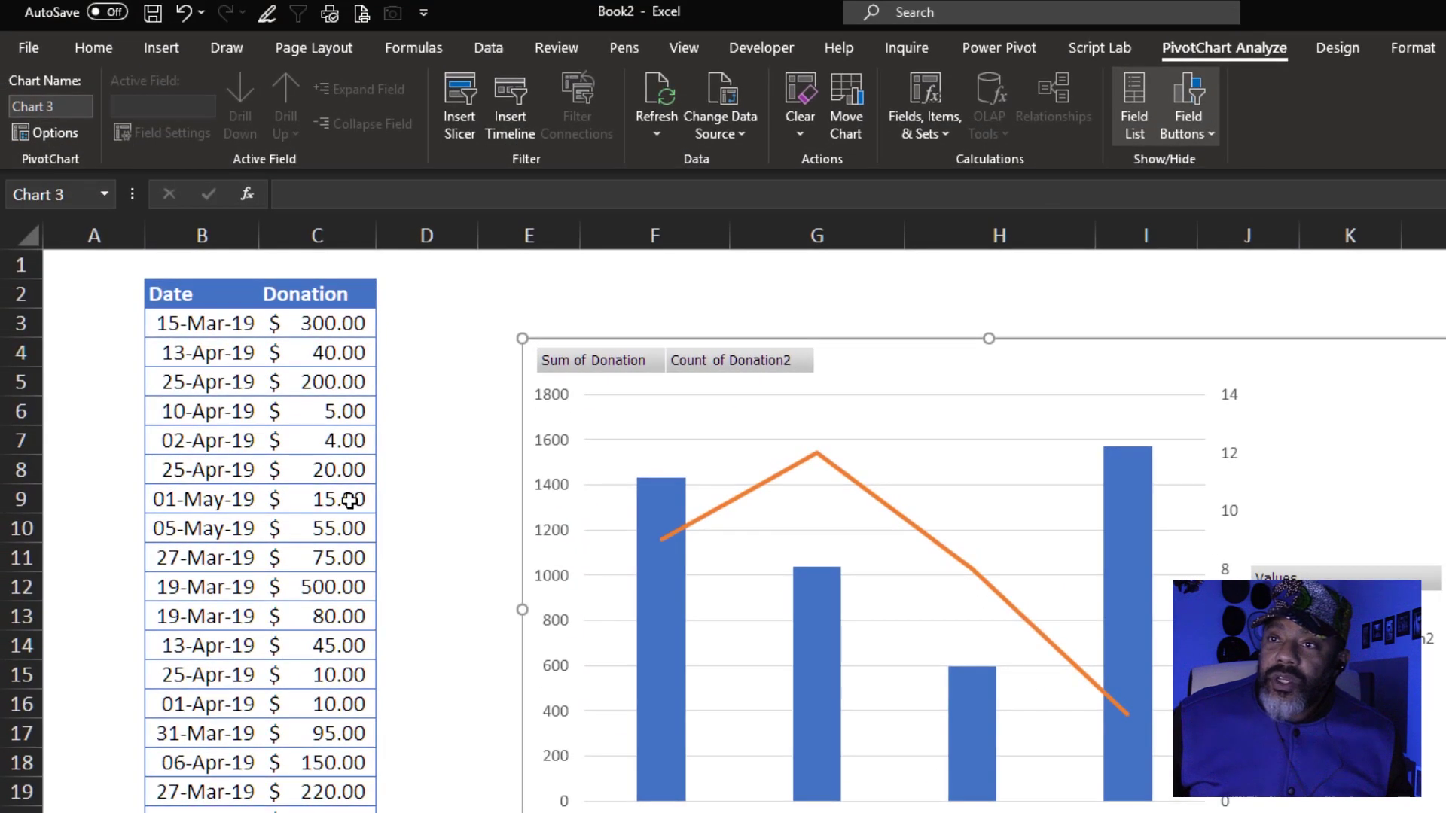
Step: Sort the donation table by Donation from largest to smallest, and by Date from newest to oldest
click(349, 501)
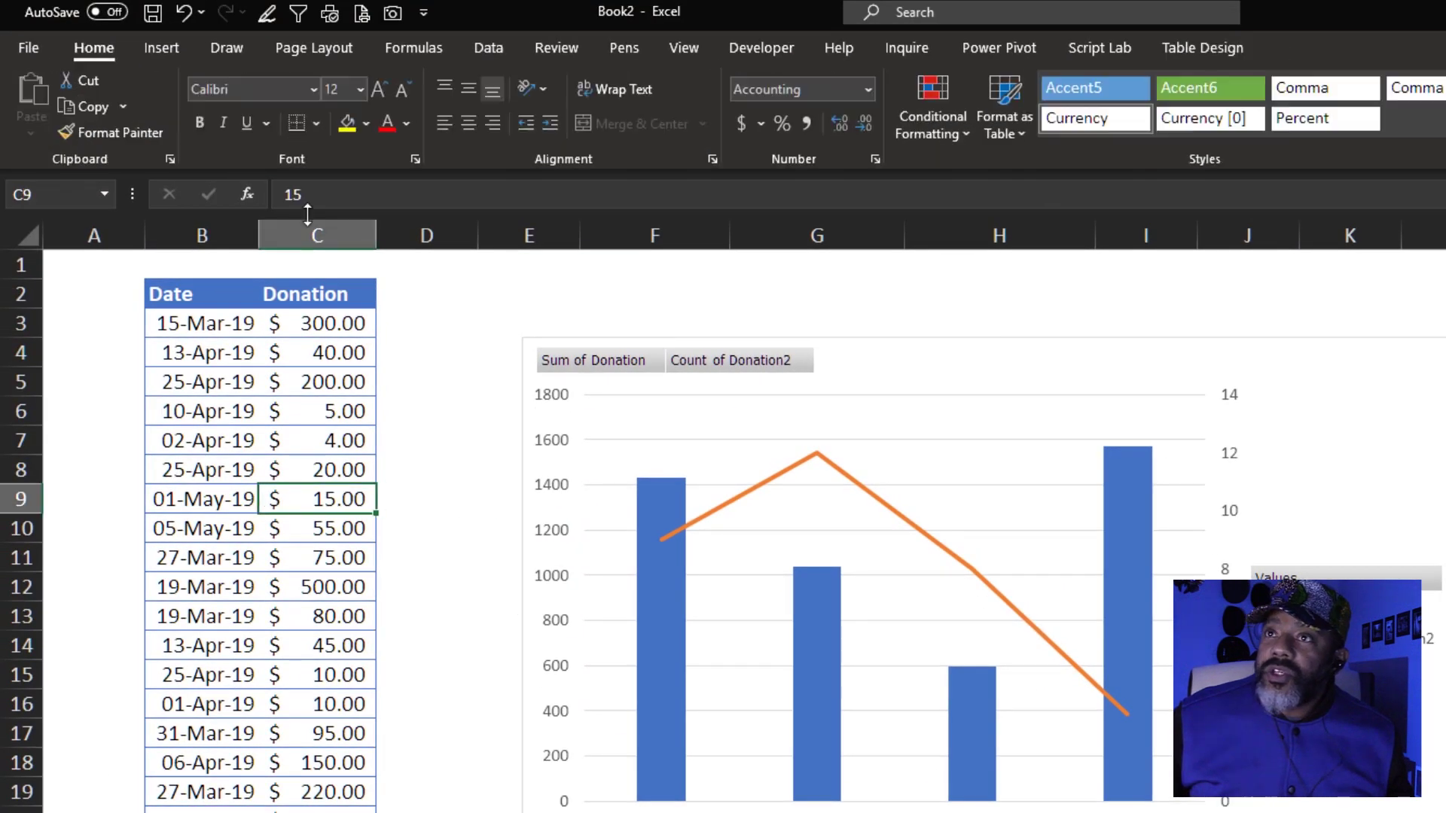
click(486, 49)
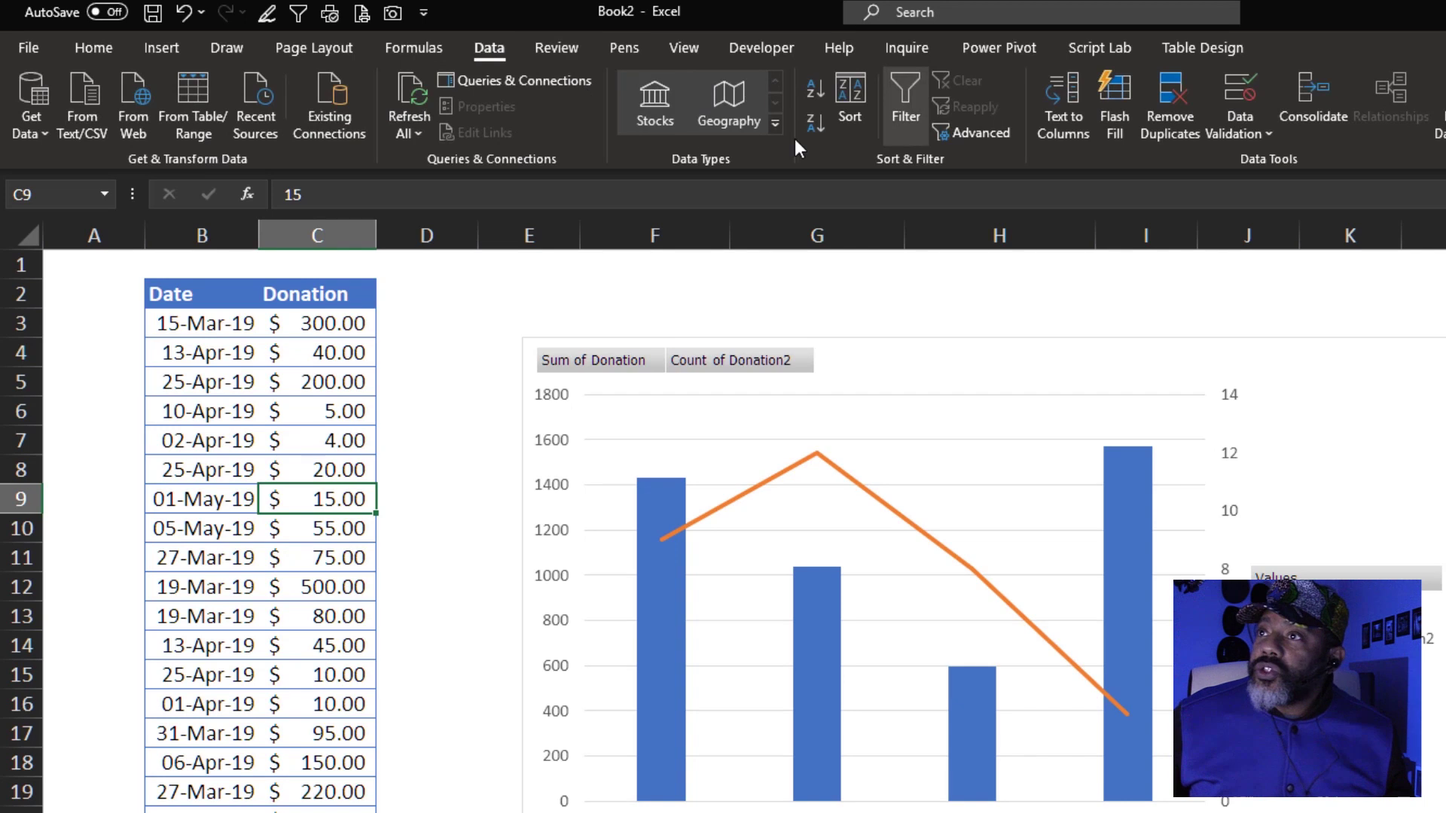
click(815, 124)
click(207, 382)
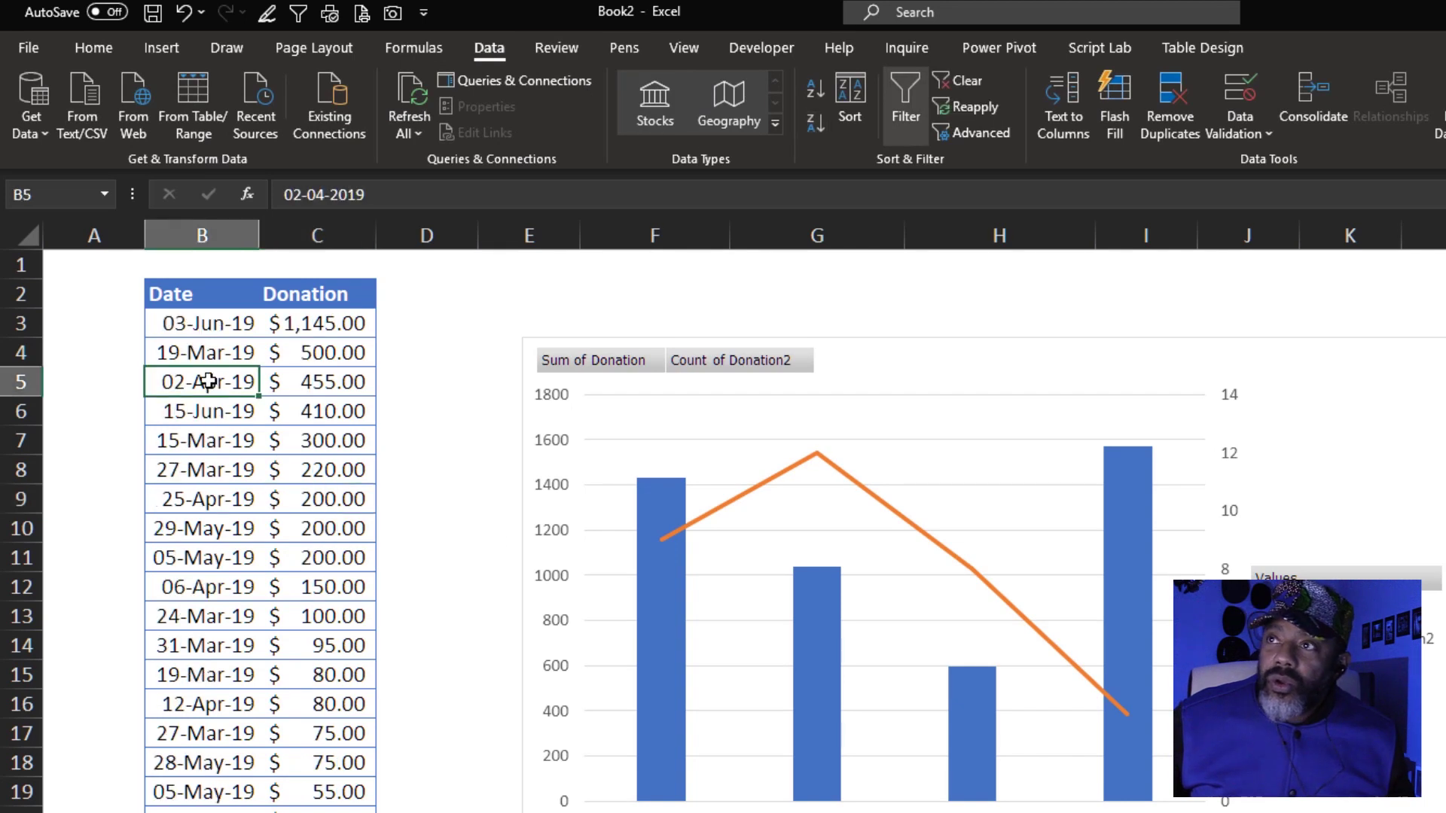
click(820, 124)
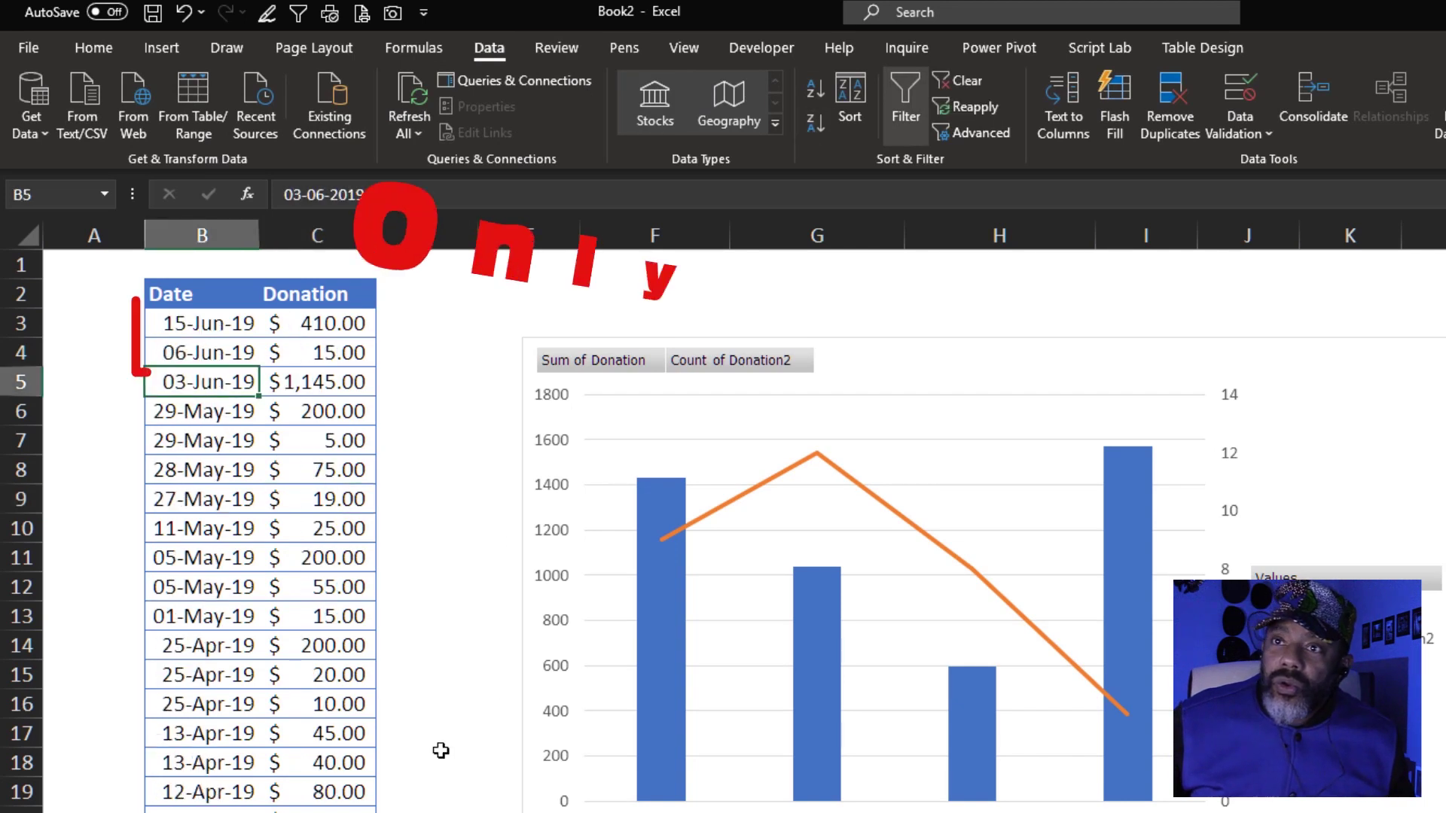
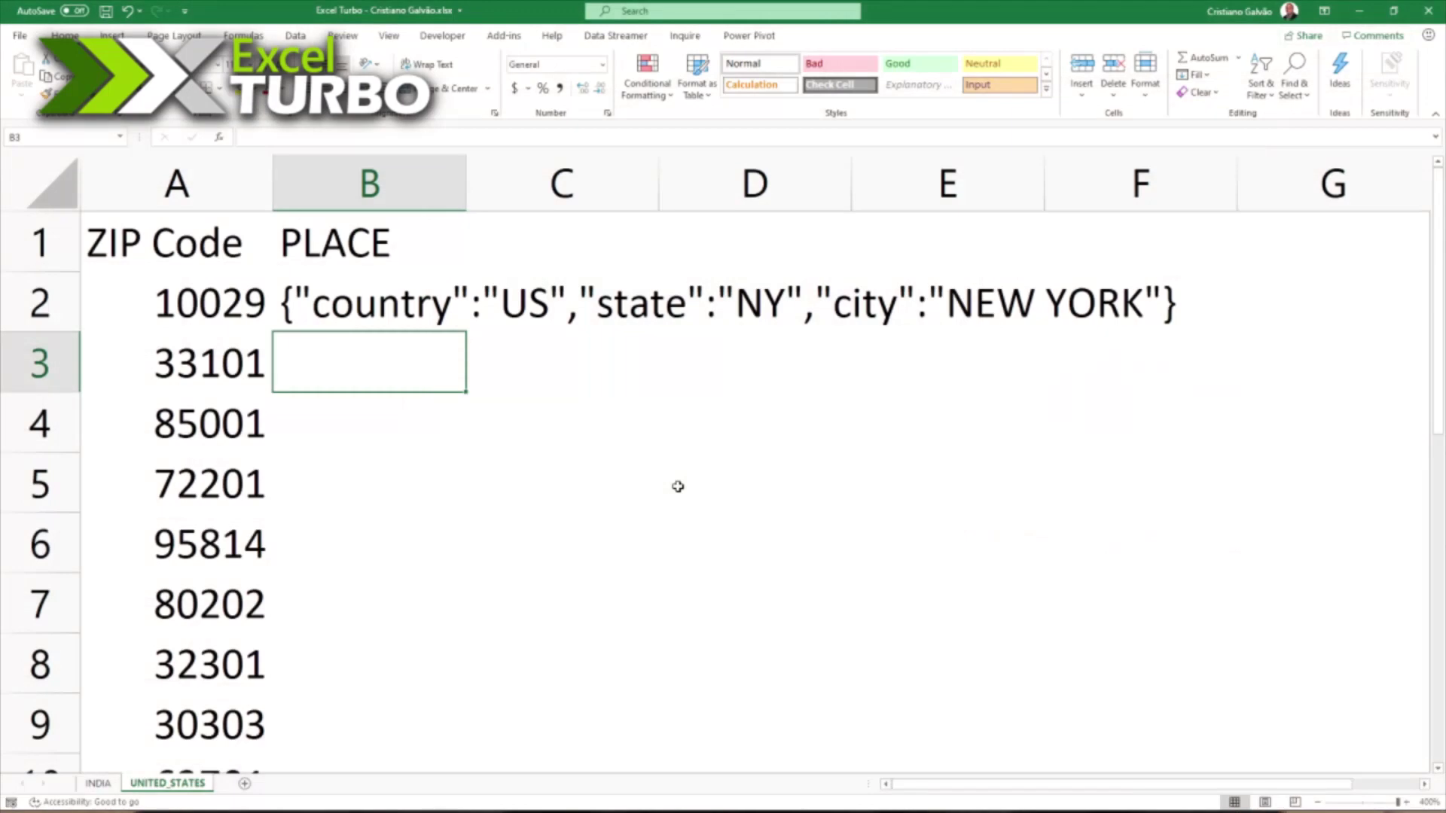
Step: Replace the hard-coded ZIP code in B2's WEBSERVICE formula with a reference to A2, and fill the formula down the PLACE column
double_click(379, 305)
drag(1112, 305, 999, 305)
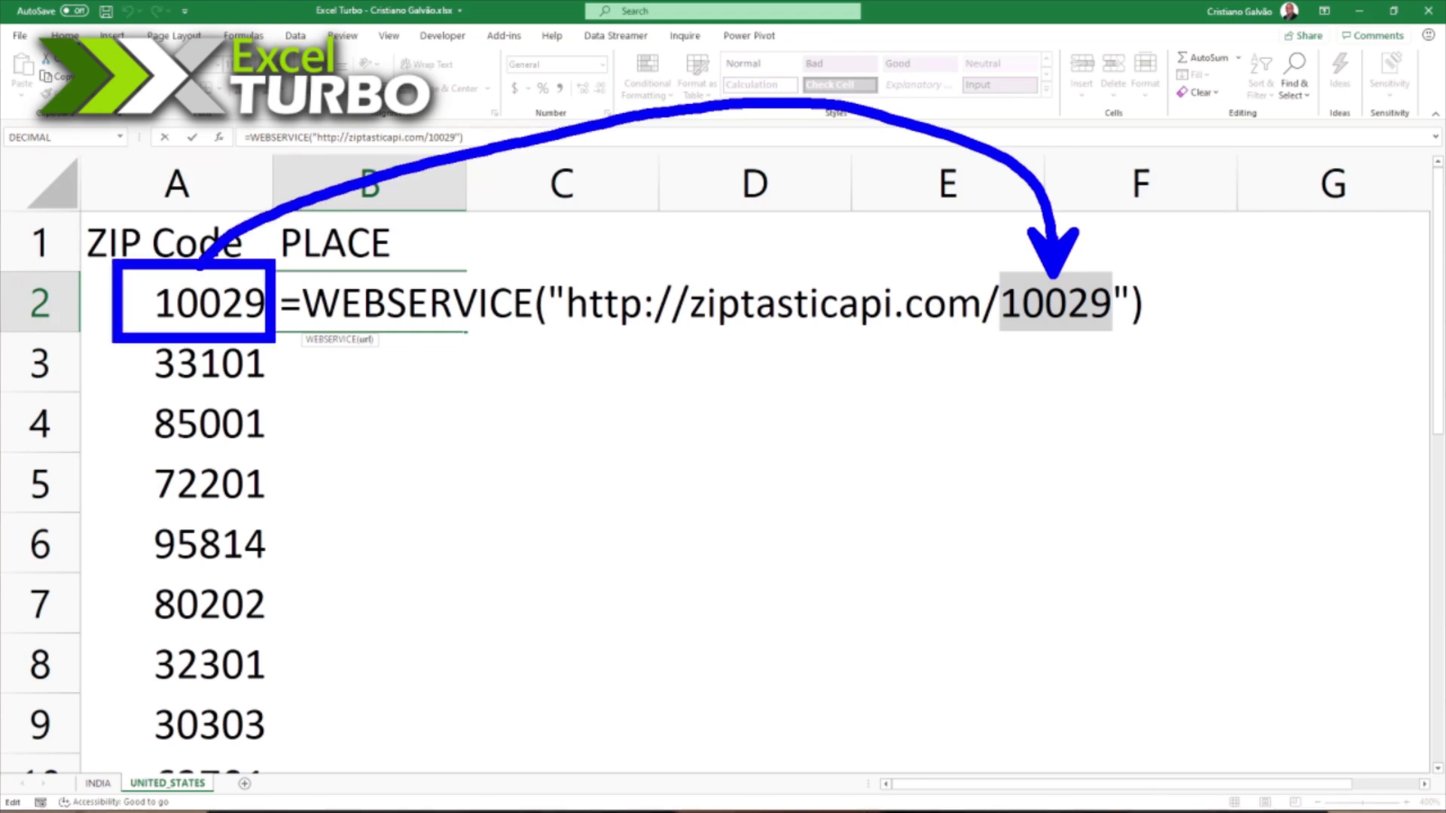
key(BackSpace)
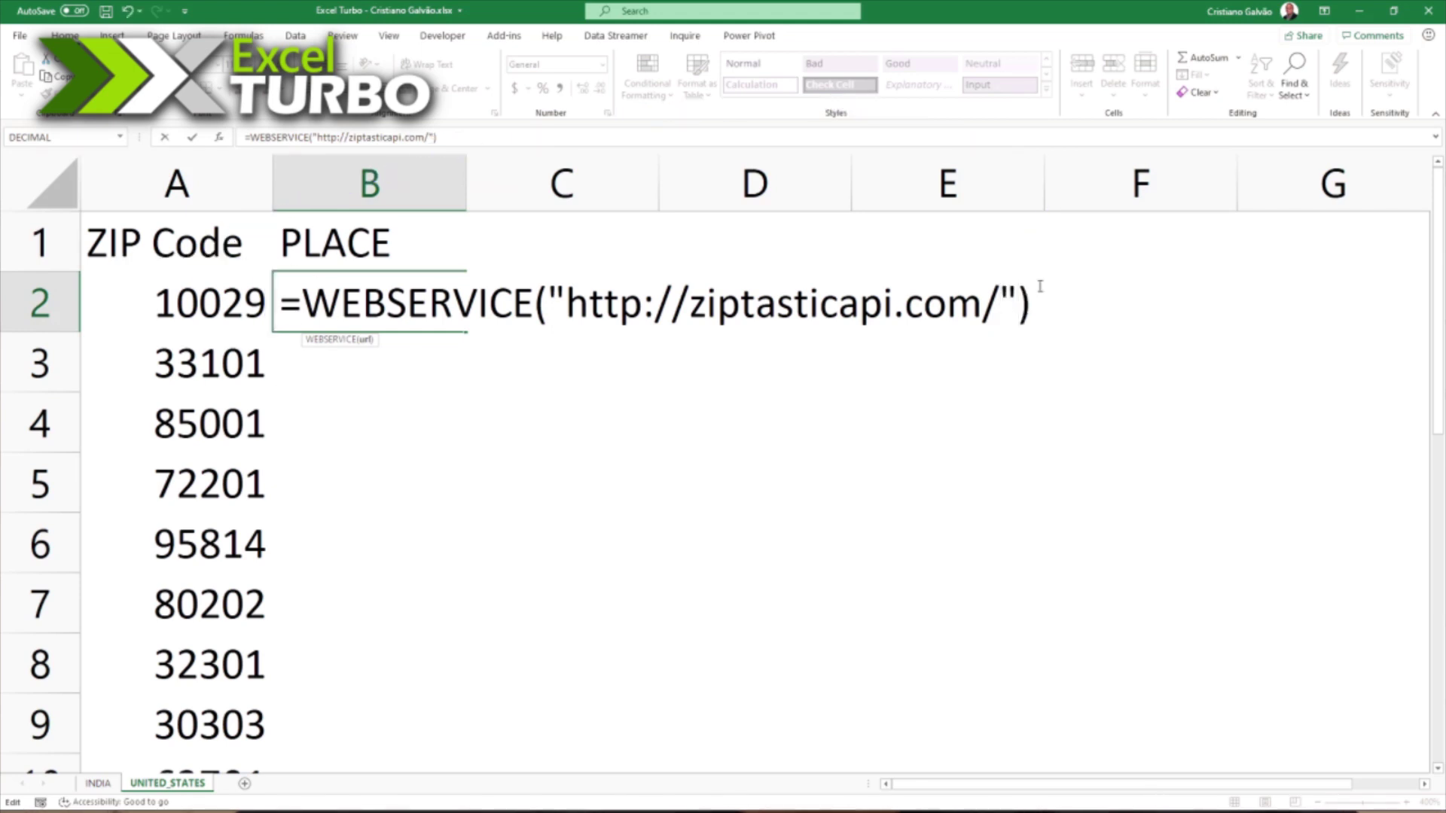
text(&)
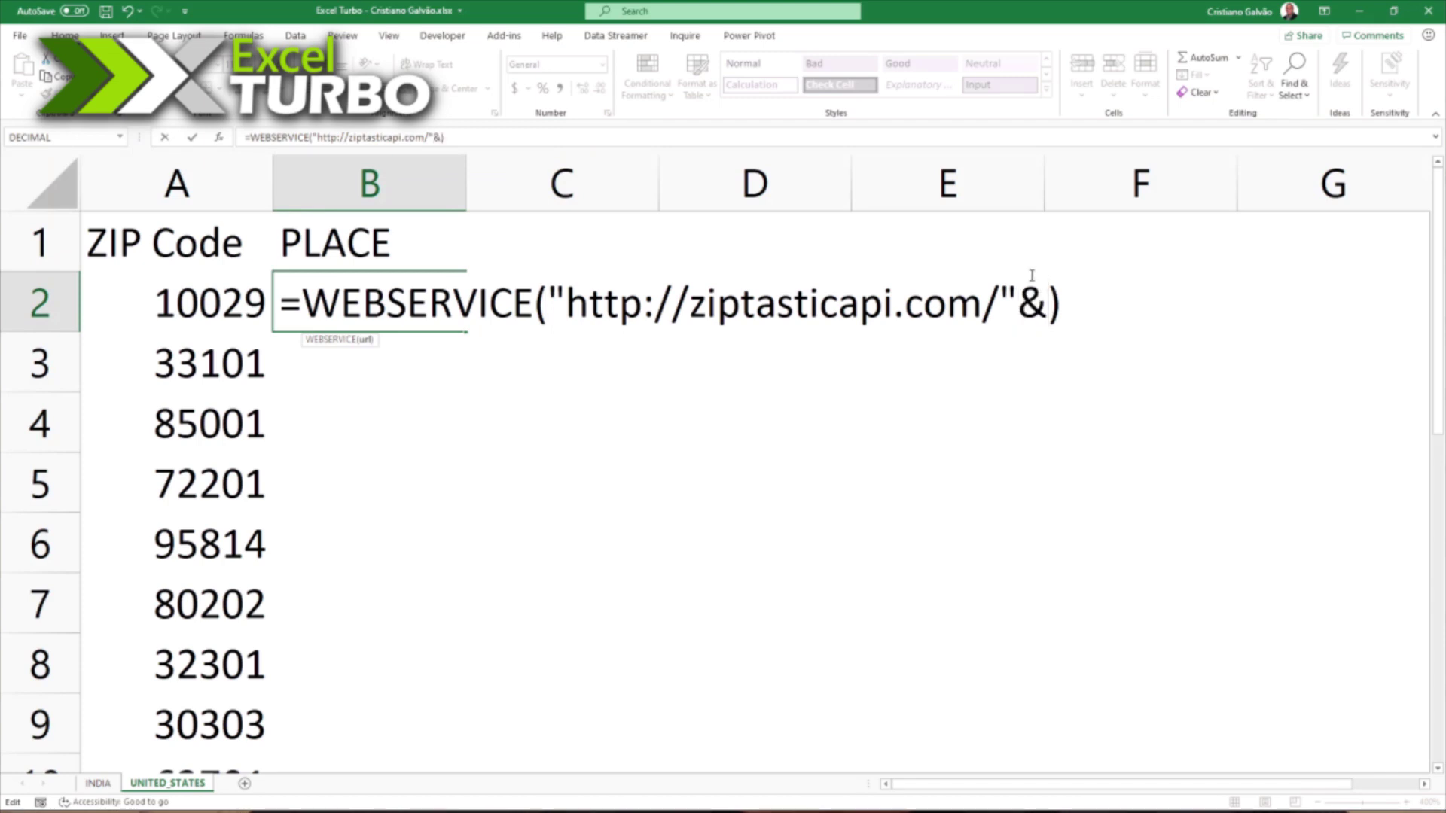
click(169, 284)
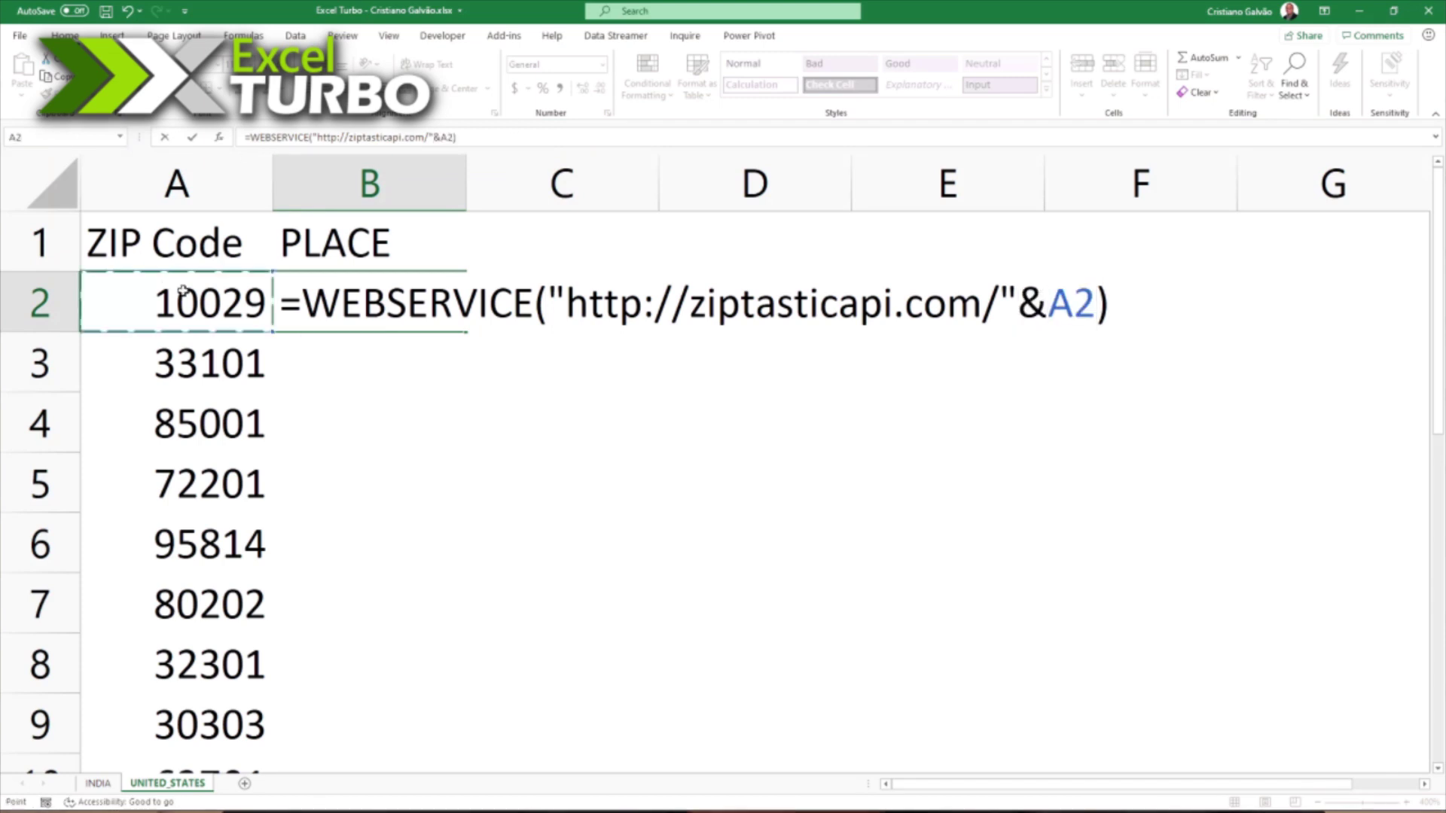
key(Return)
click(460, 323)
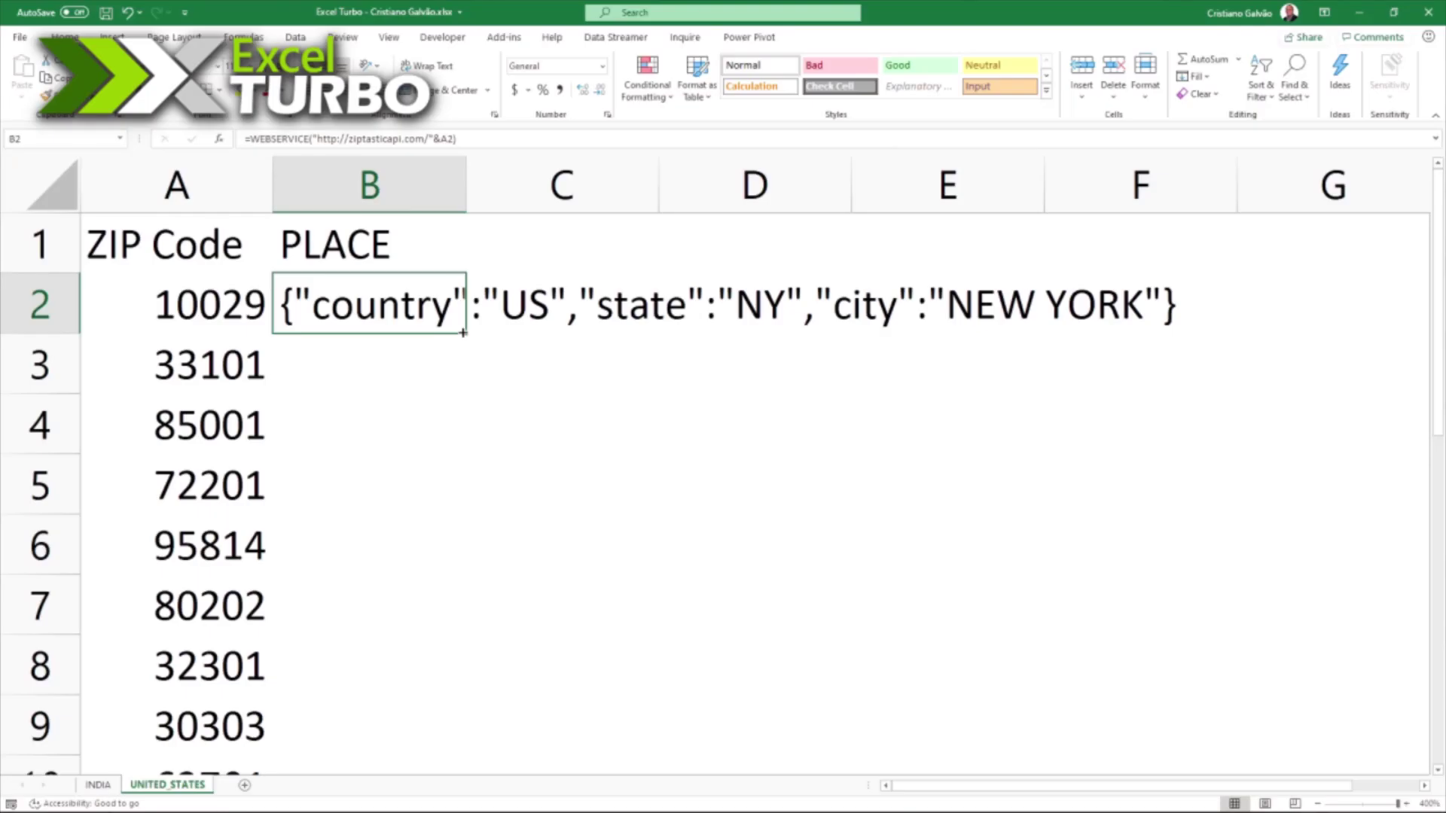
double_click(464, 331)
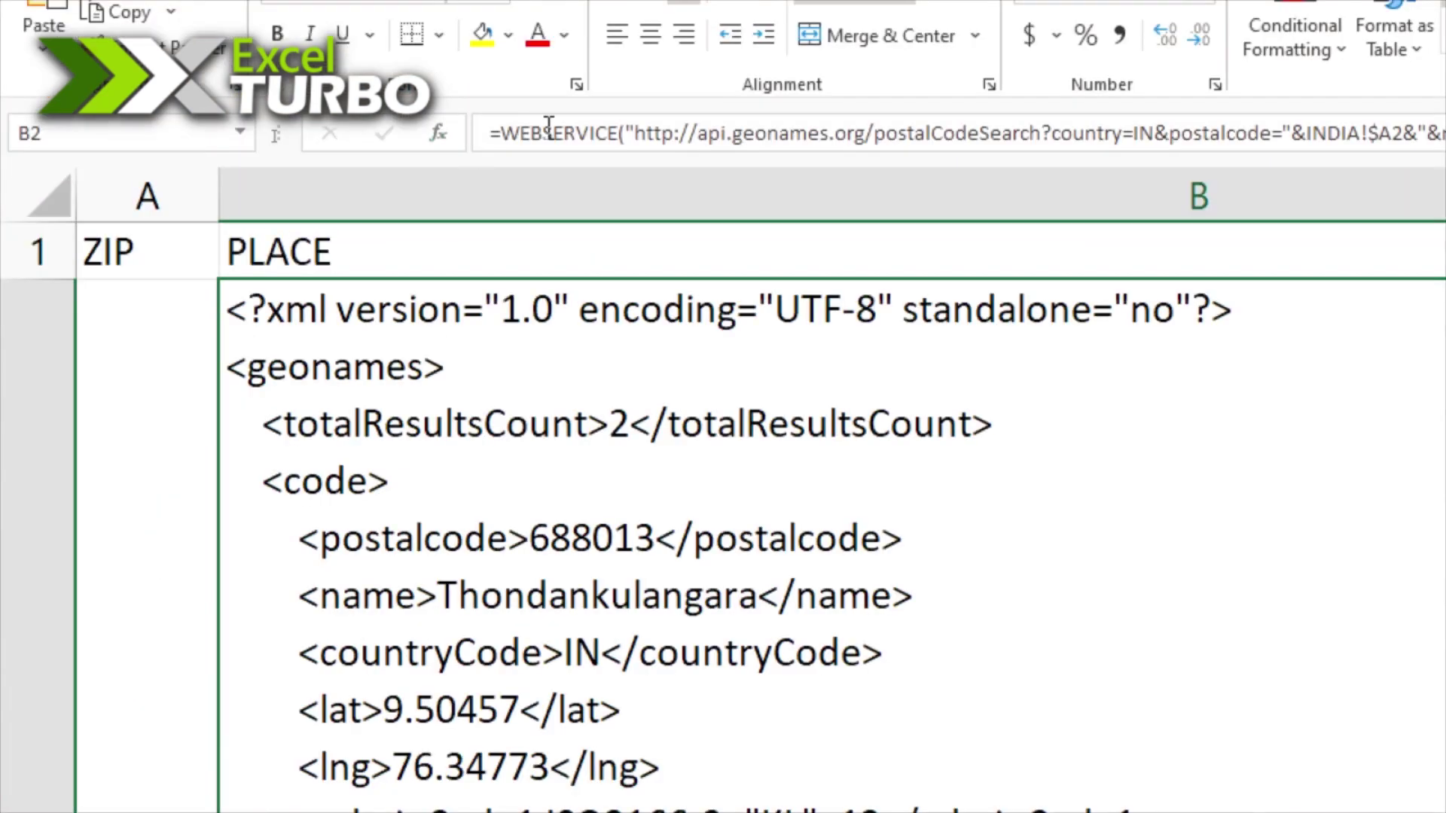
Step: Wrap B2's WEBSERVICE formula in FILTERXML with the XPath "//name" and fill it down the PLACE column
drag(313, 139, 644, 130)
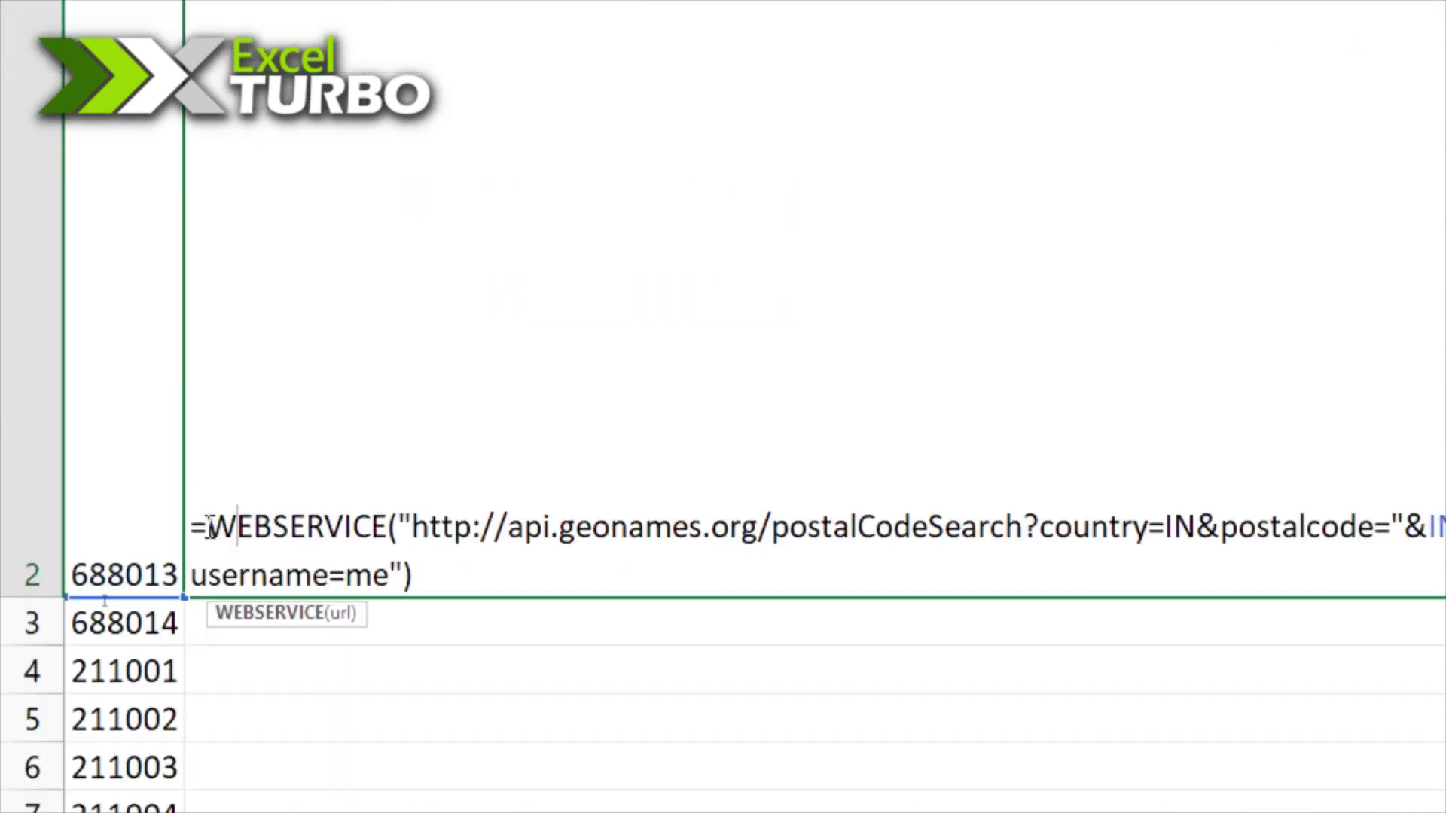
text(FILTERXML()
key(End)
text(,)
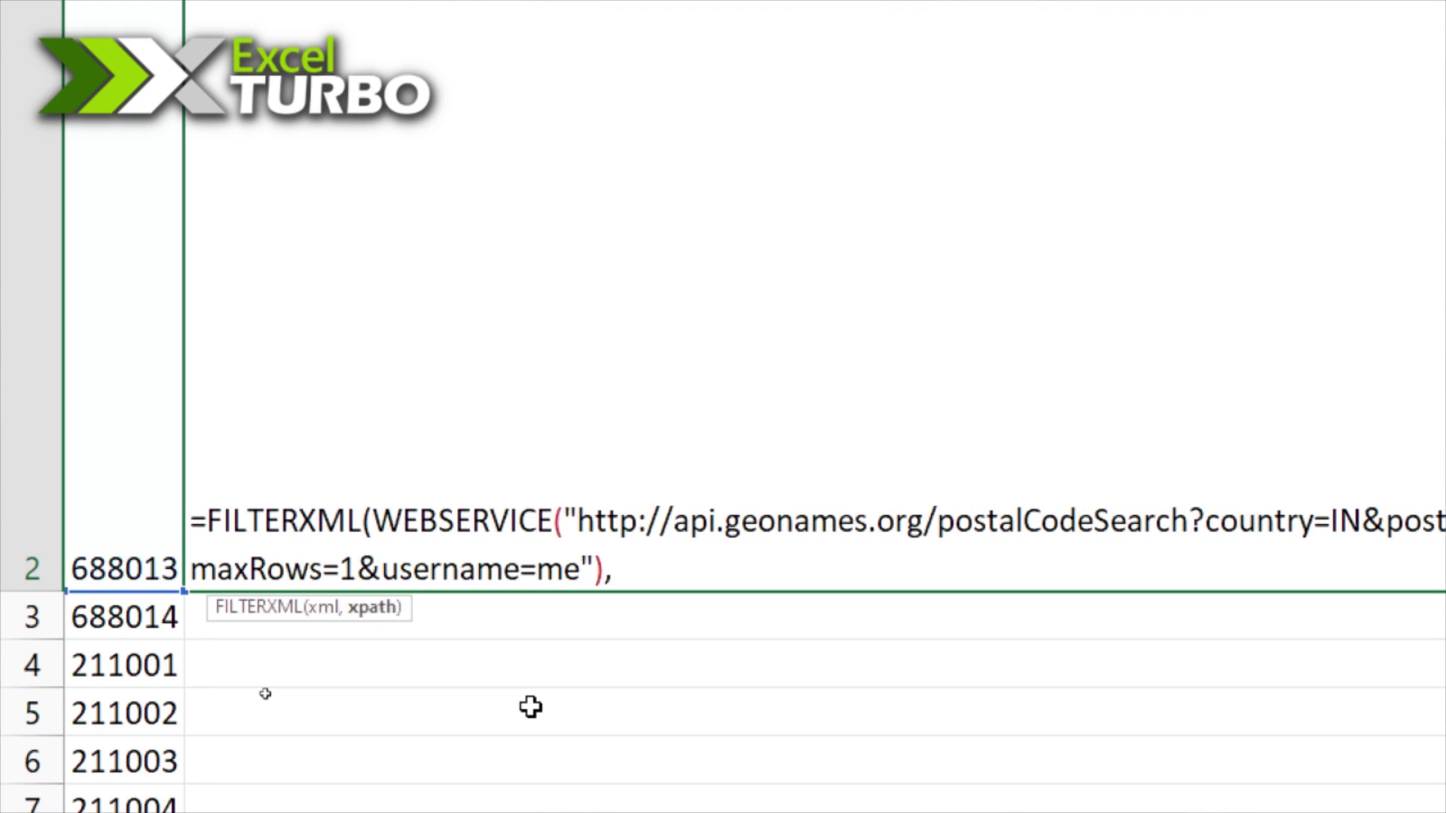
text("//name"))
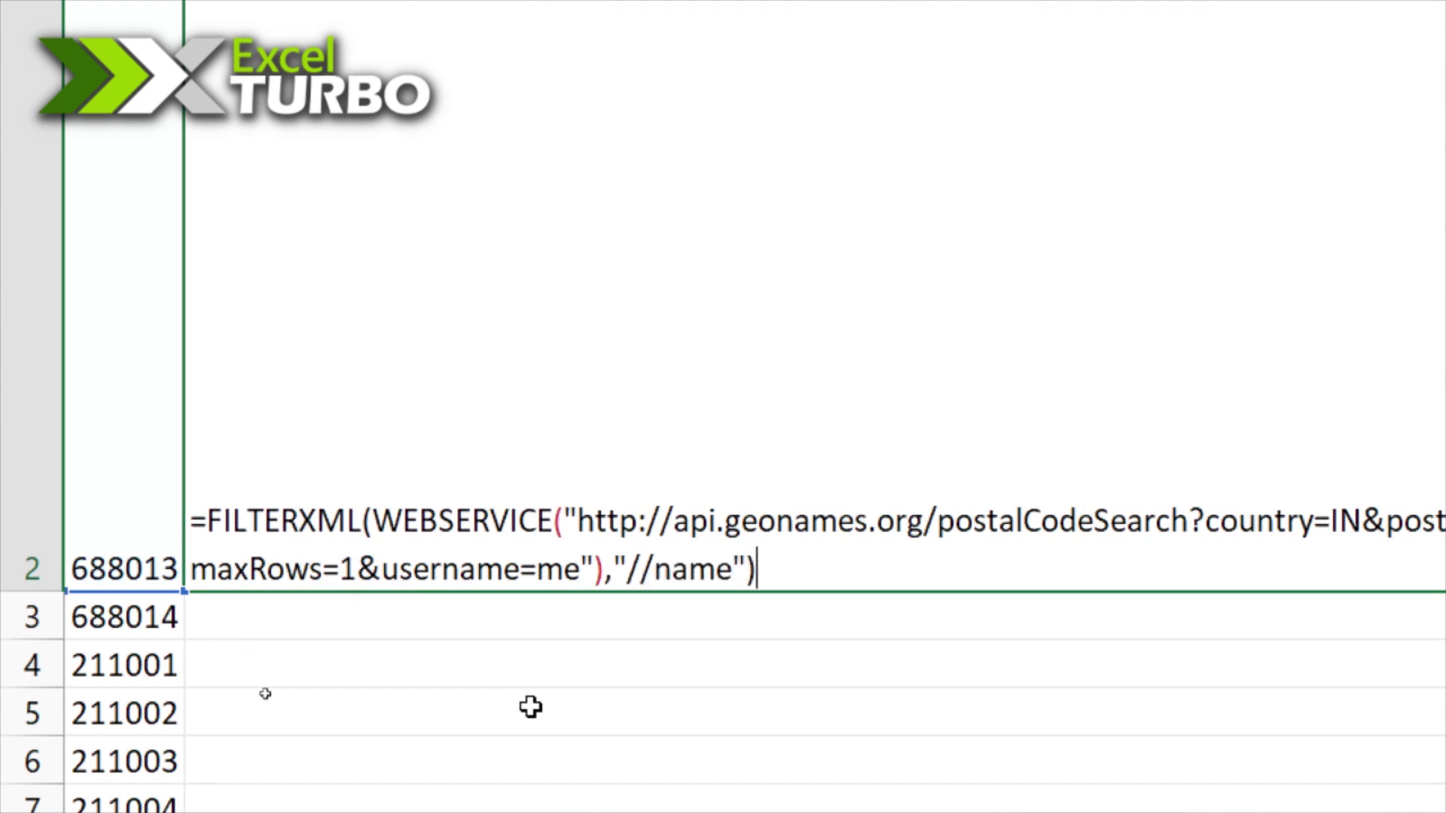
key(Return)
click(1445, 566)
double_click(1445, 589)
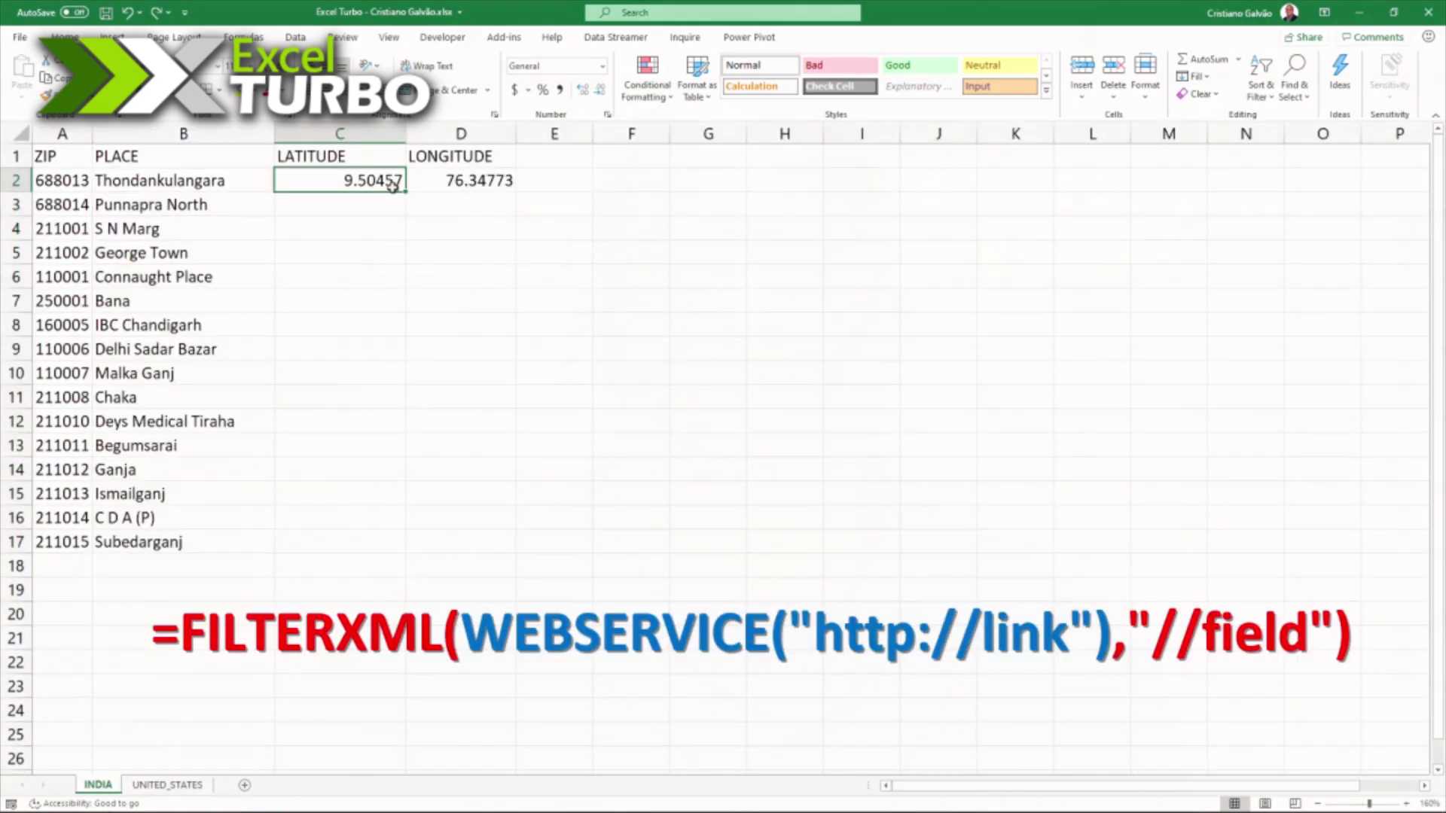
Step: Fill the LATITUDE formula in C2 and the LONGITUDE formula in D2 down to row 17
double_click(408, 195)
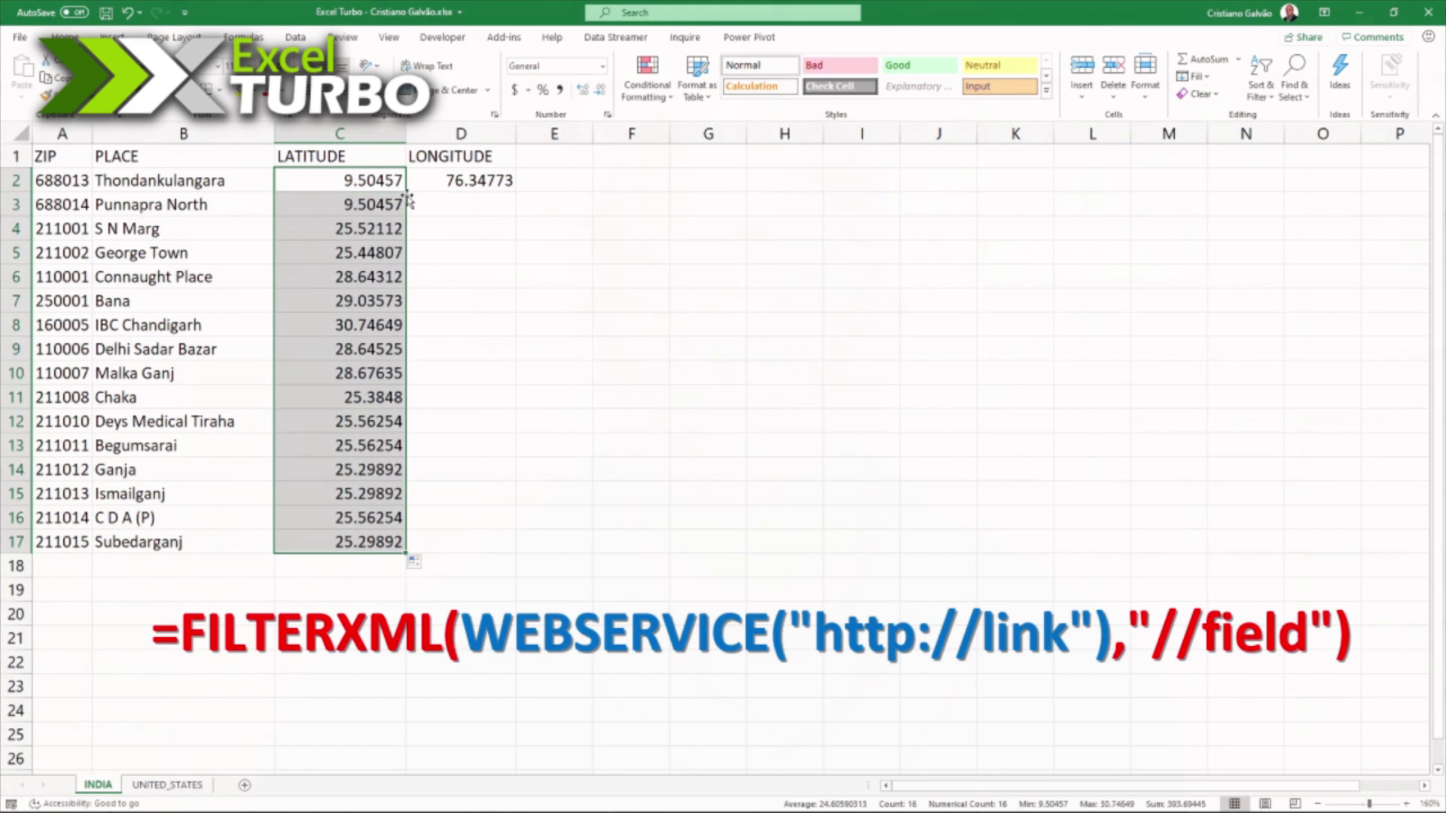
click(502, 183)
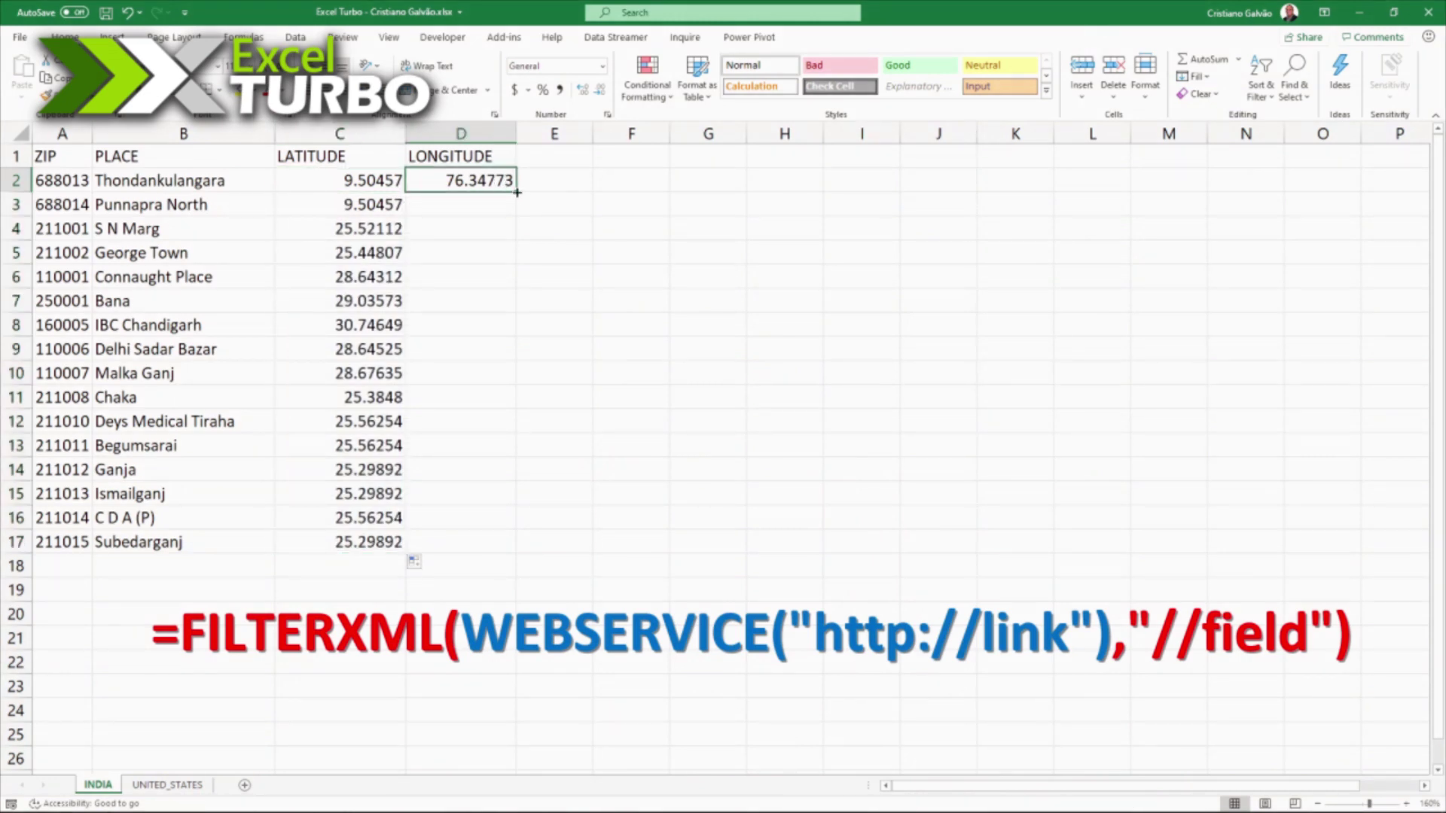
double_click(516, 193)
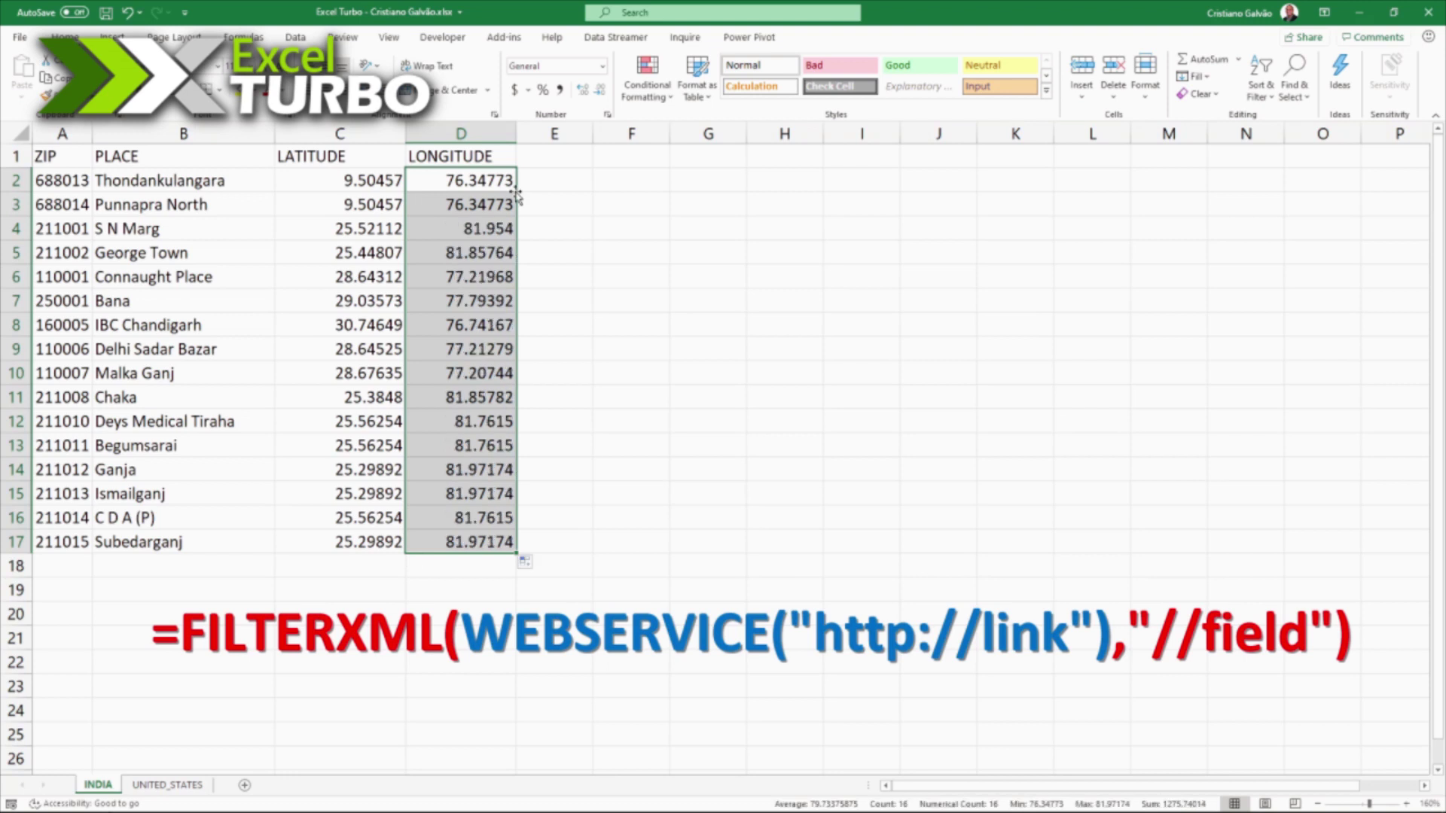
click(719, 254)
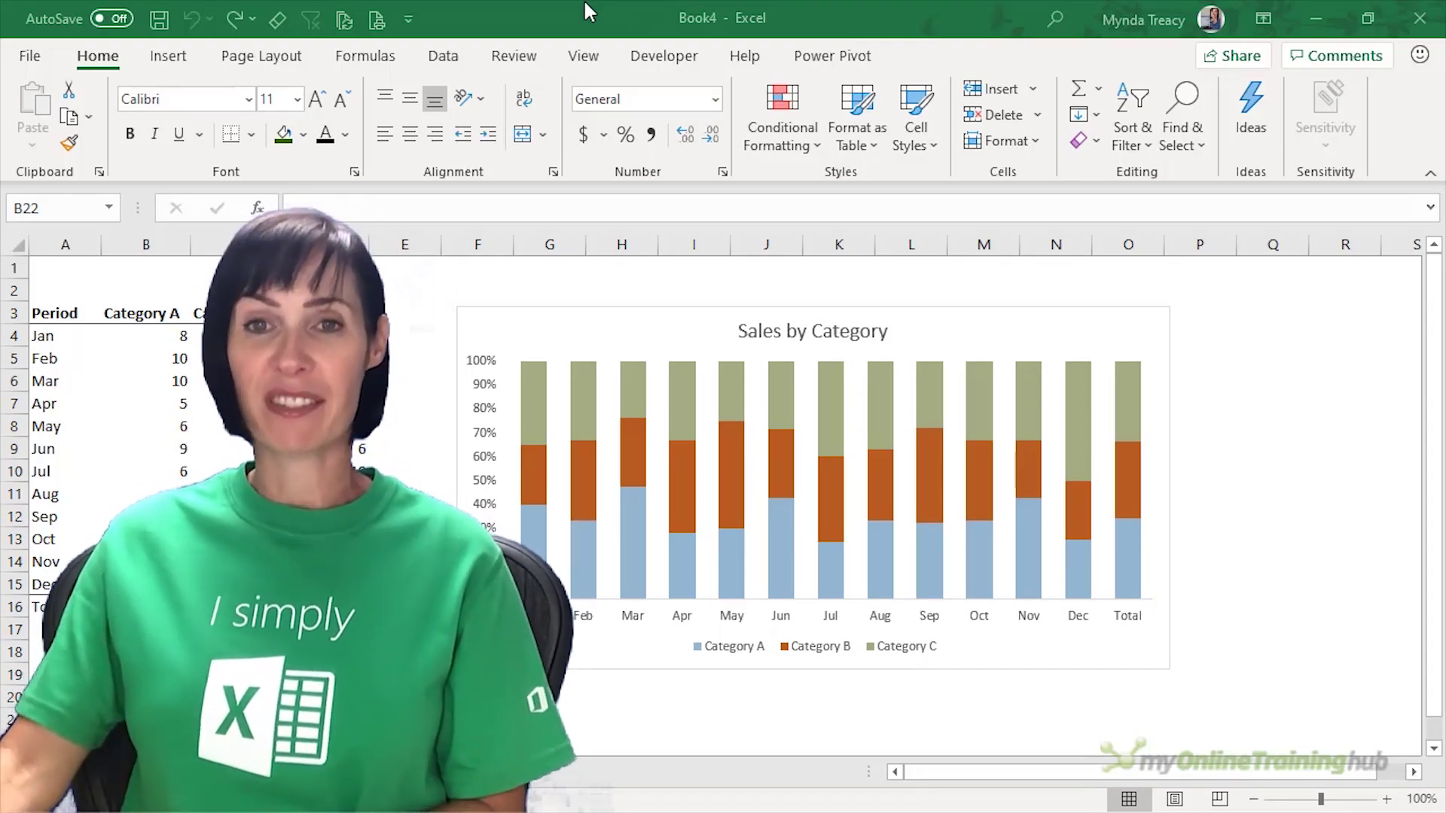
Step: Insert a blank row above the Total row of the category sales table to separate Total in the chart
click(512, 3)
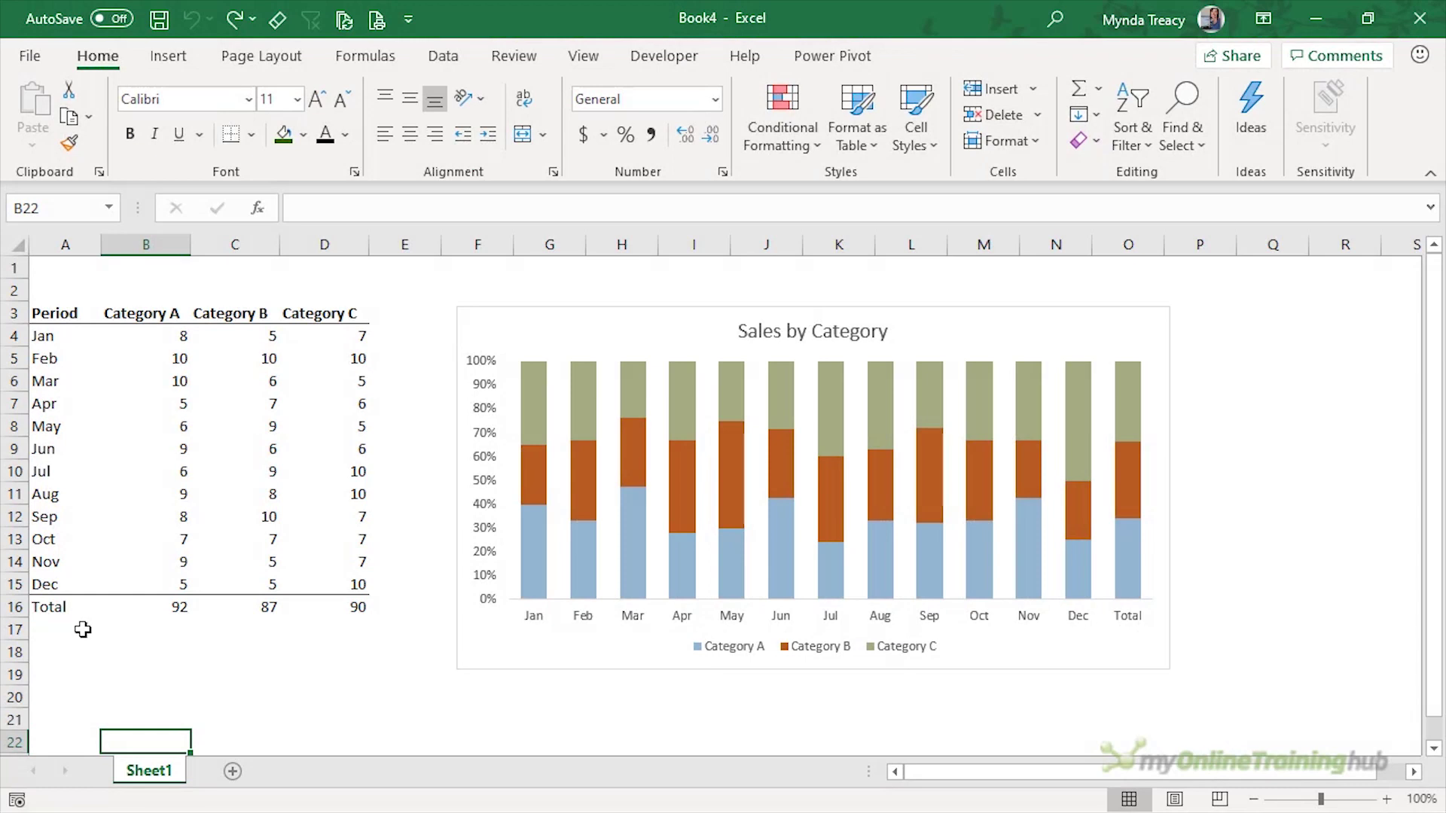
click(13, 608)
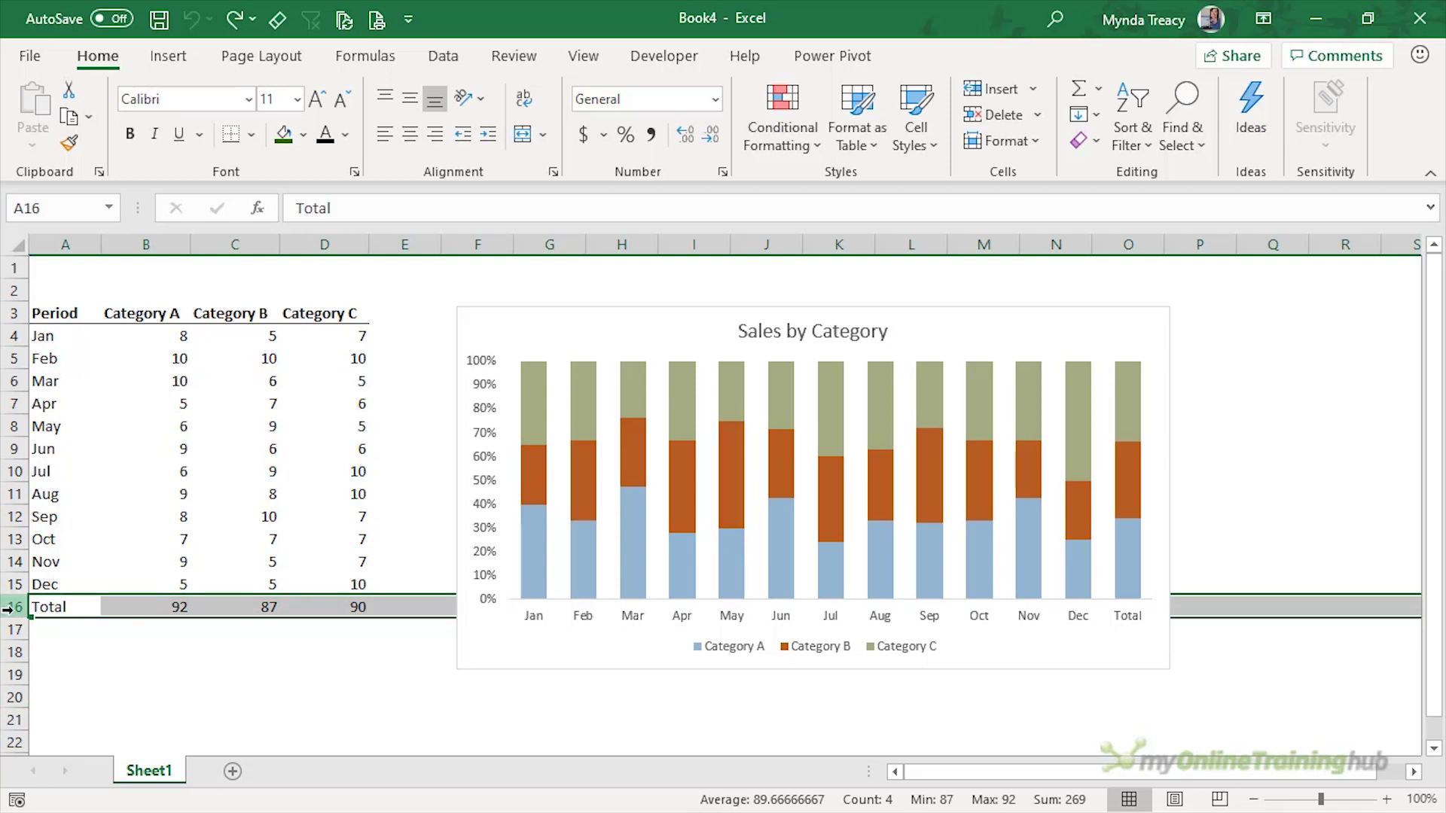
right_click(7, 609)
click(75, 400)
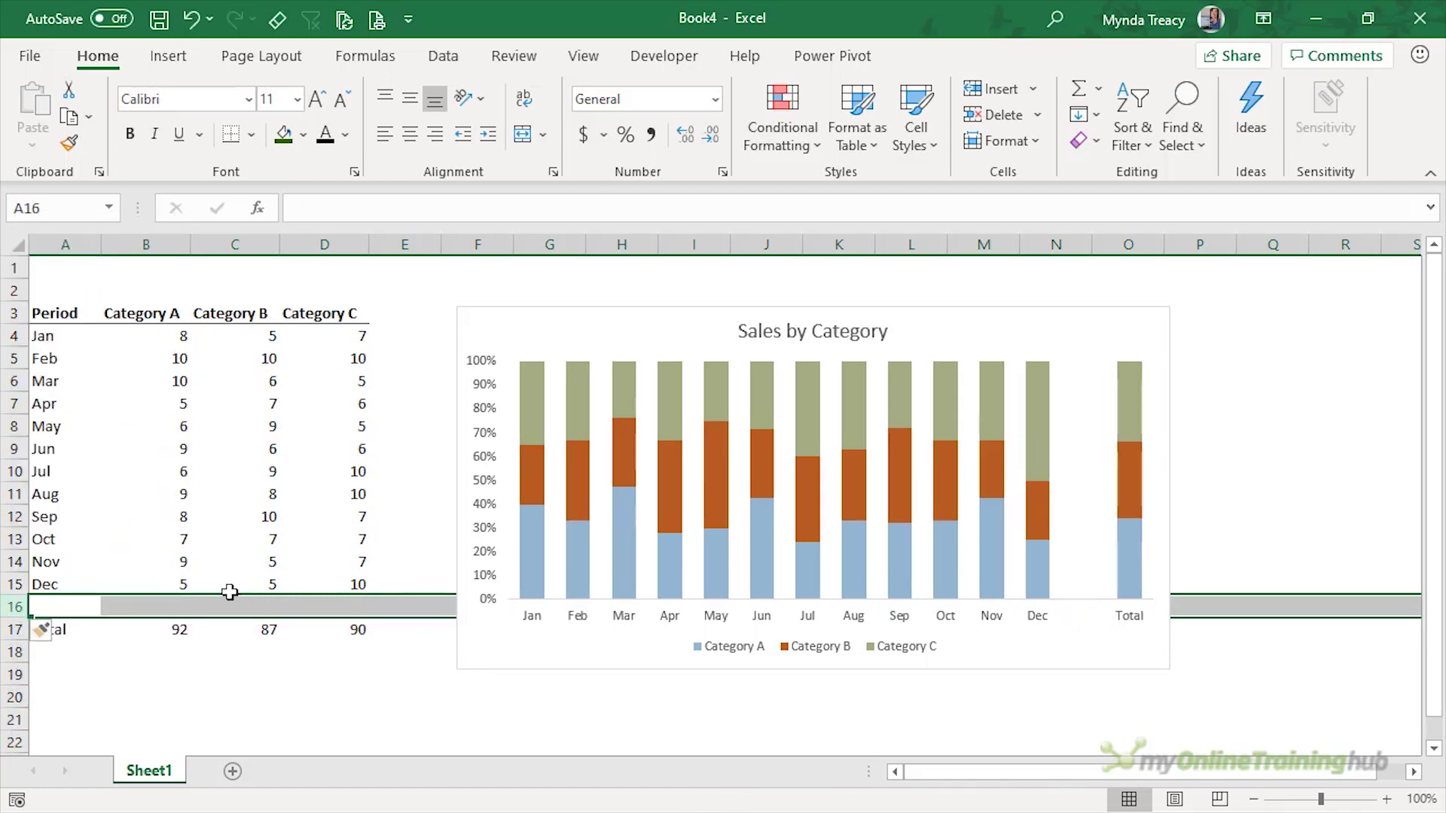
click(286, 674)
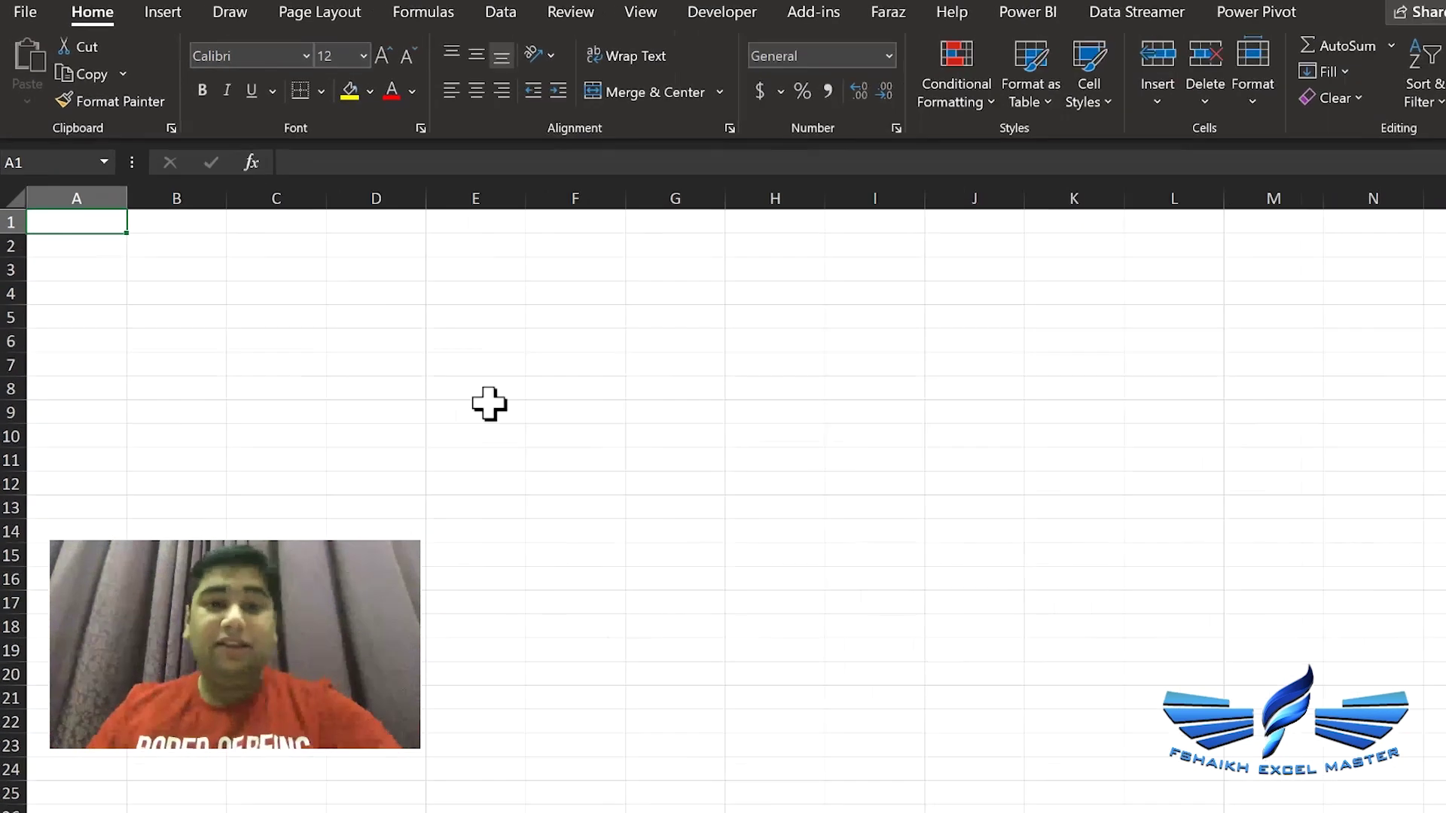
Step: Enter the formula =99+80 in cell F4
click(761, 360)
text(=)
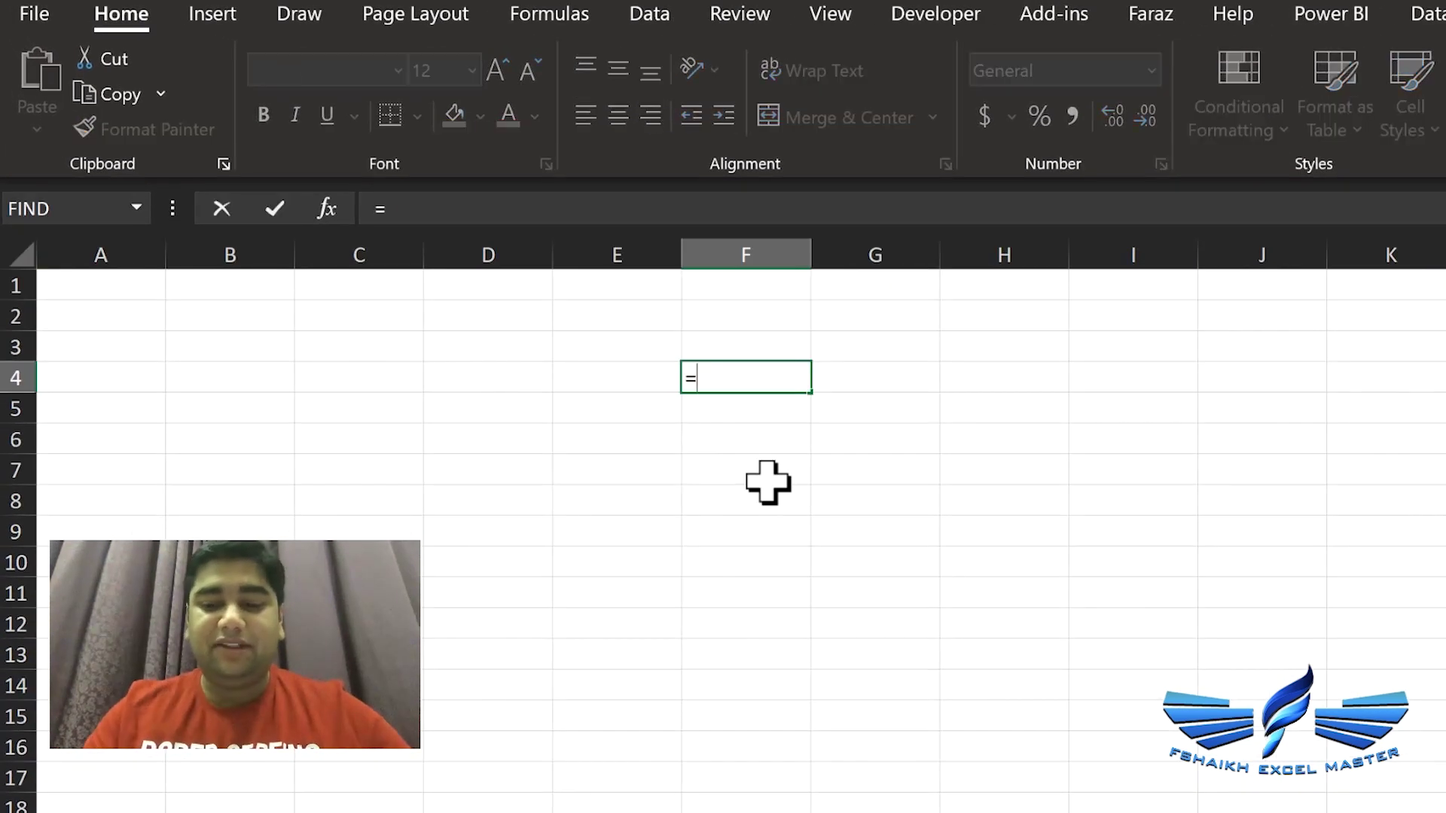
text(99)
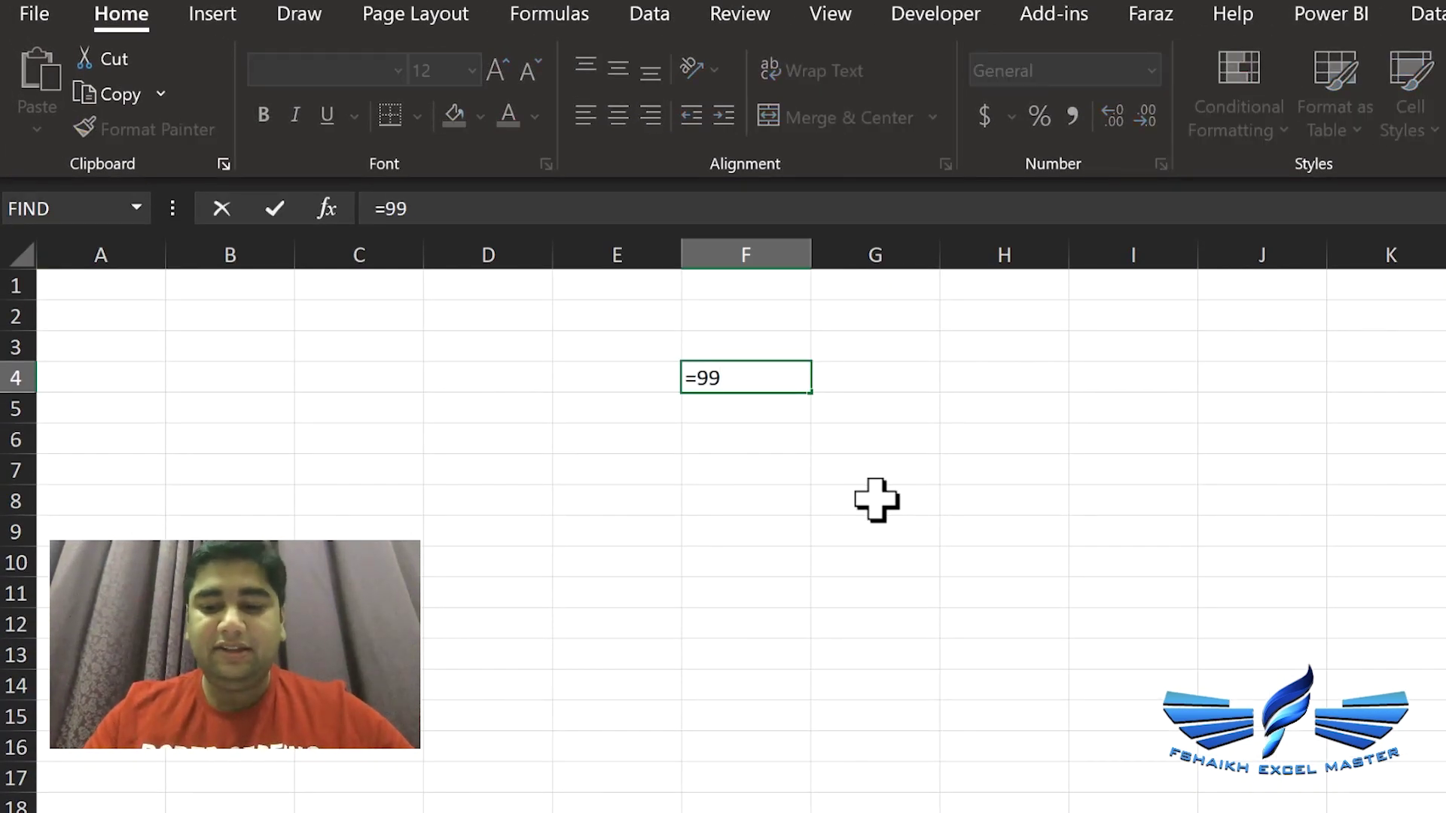
text(+80)
key(Return)
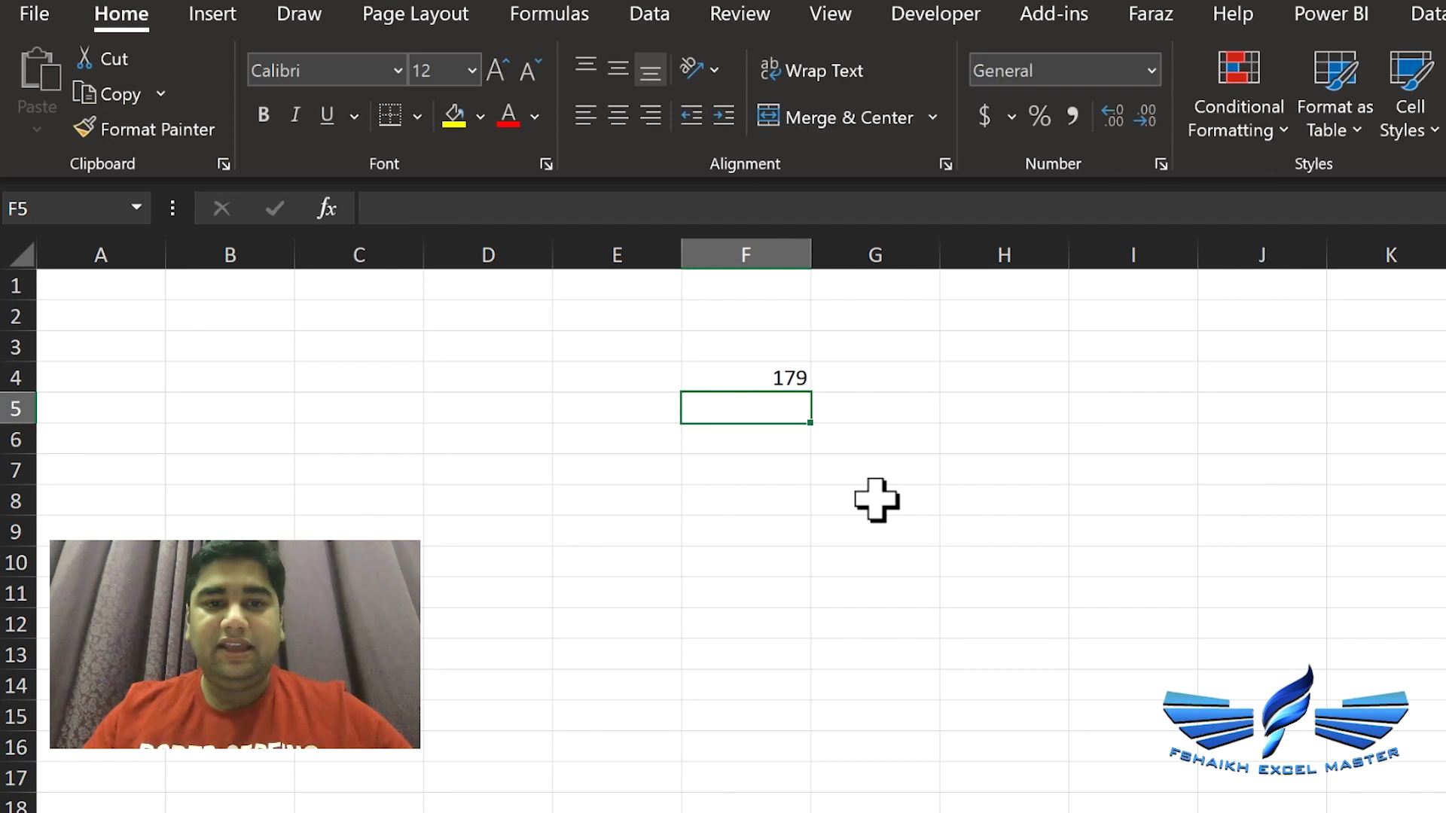
Step: Copy F4 into G6 and convert the pasted formula to values only
click(790, 382)
key(ctrl+c)
click(922, 437)
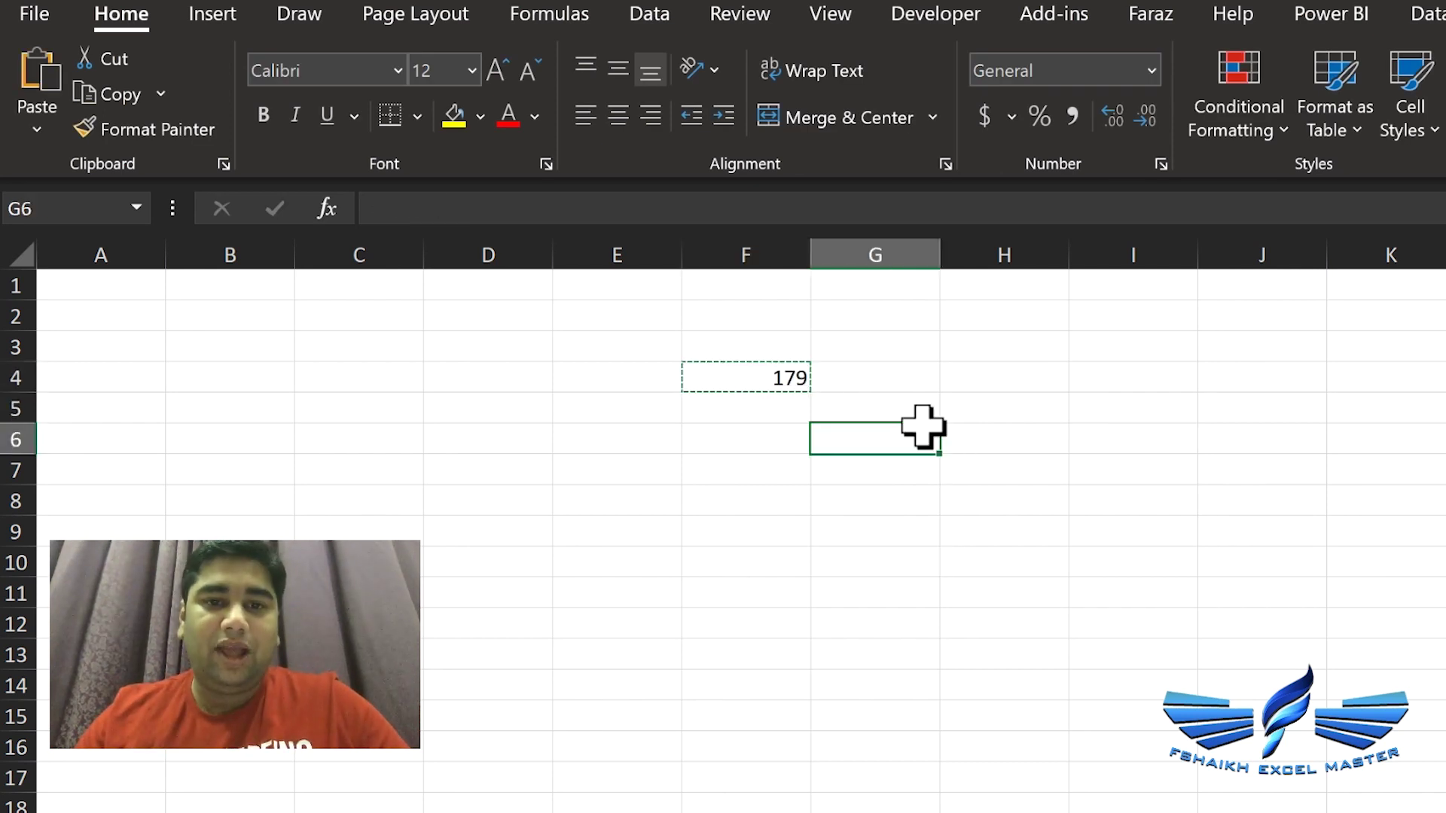
click(34, 129)
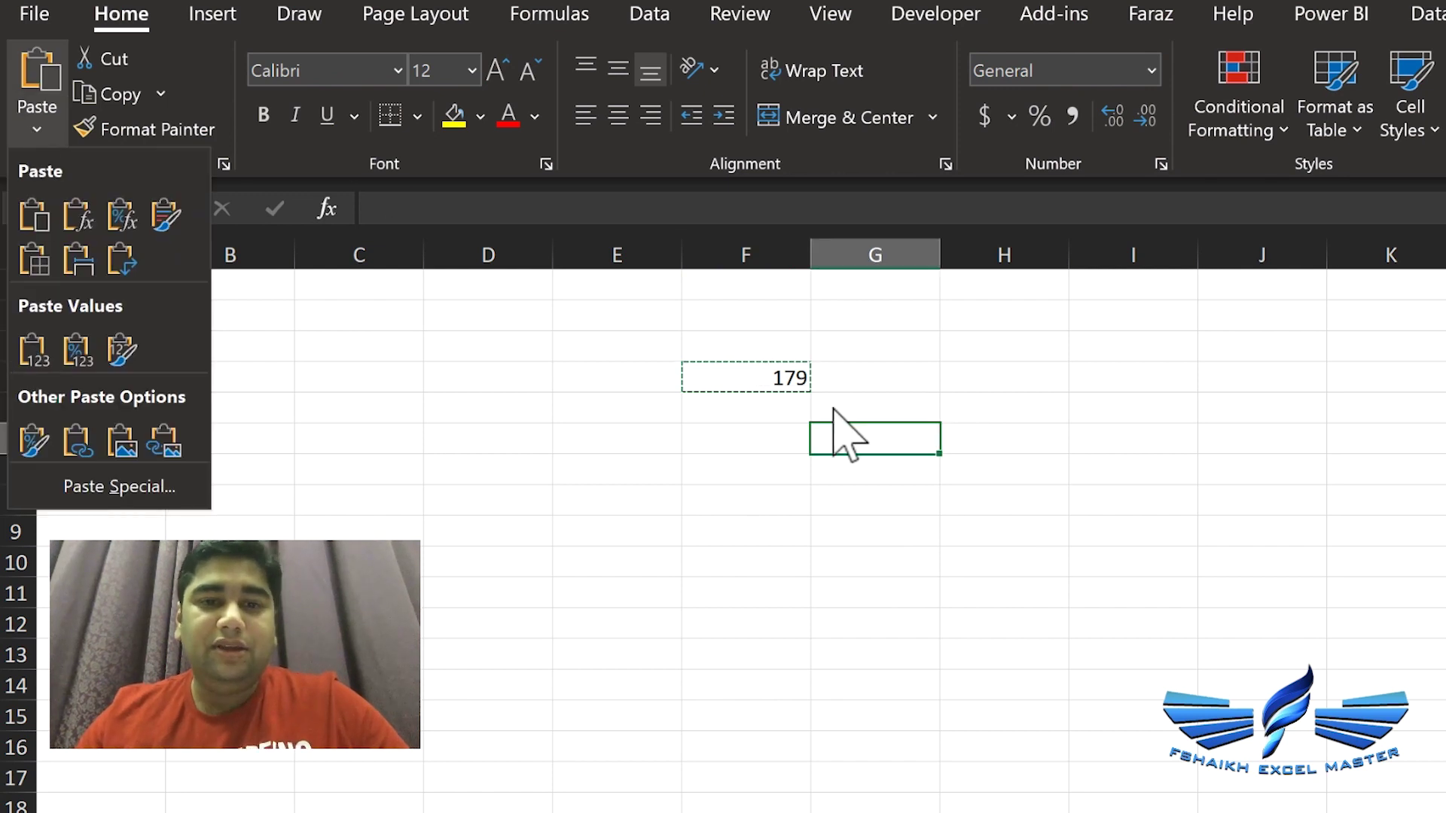
click(863, 447)
click(782, 384)
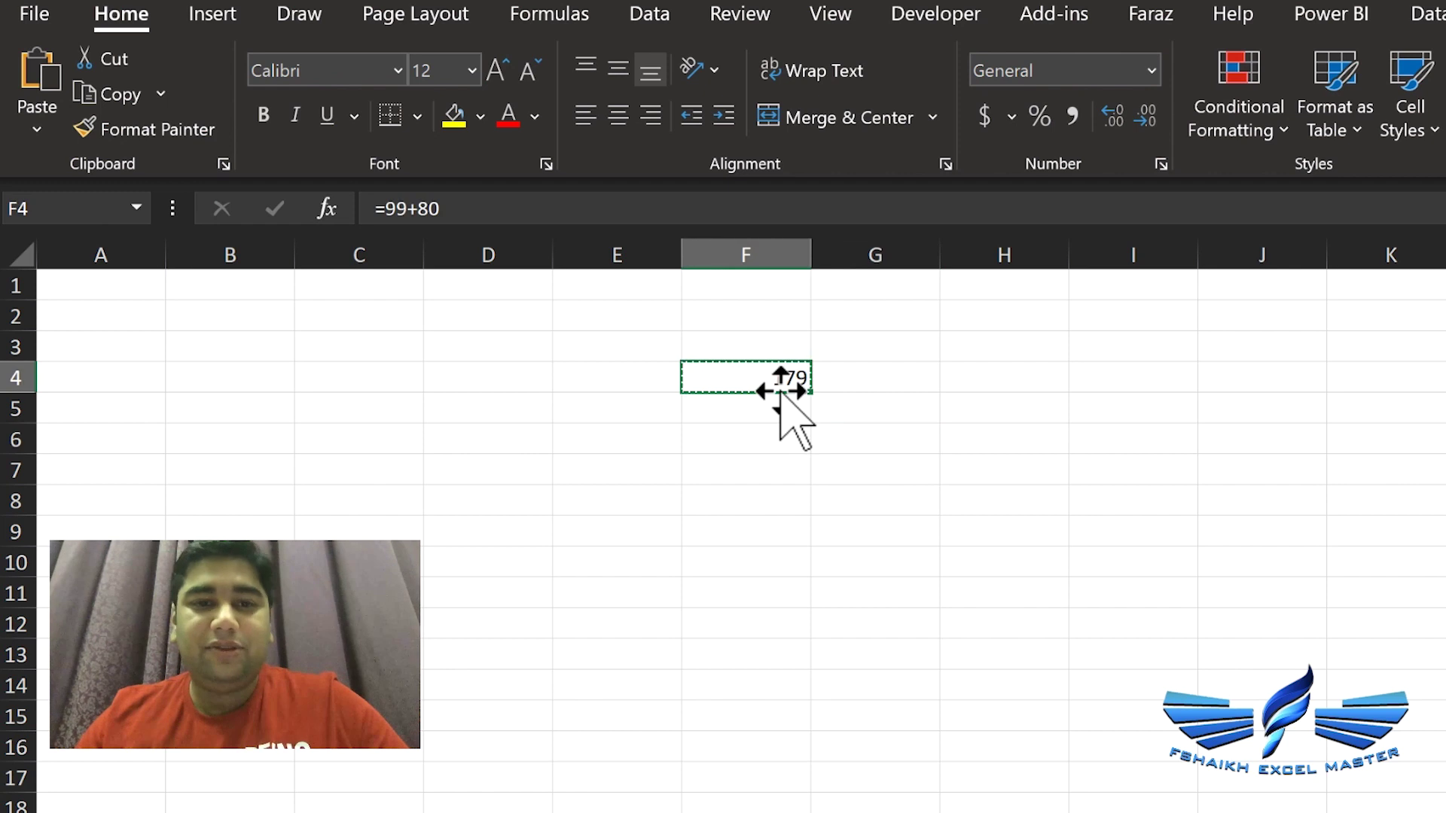
click(781, 390)
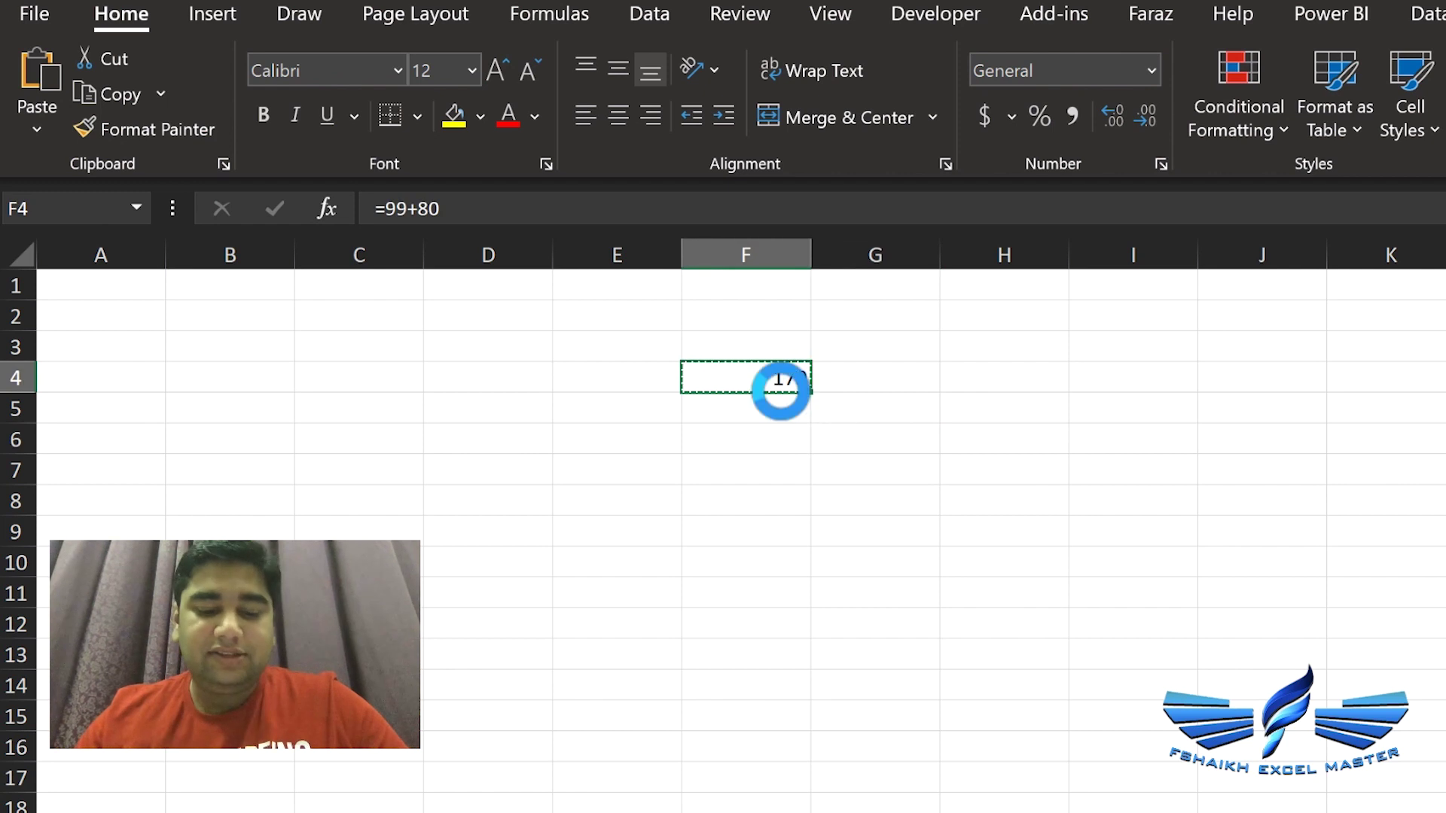
click(911, 441)
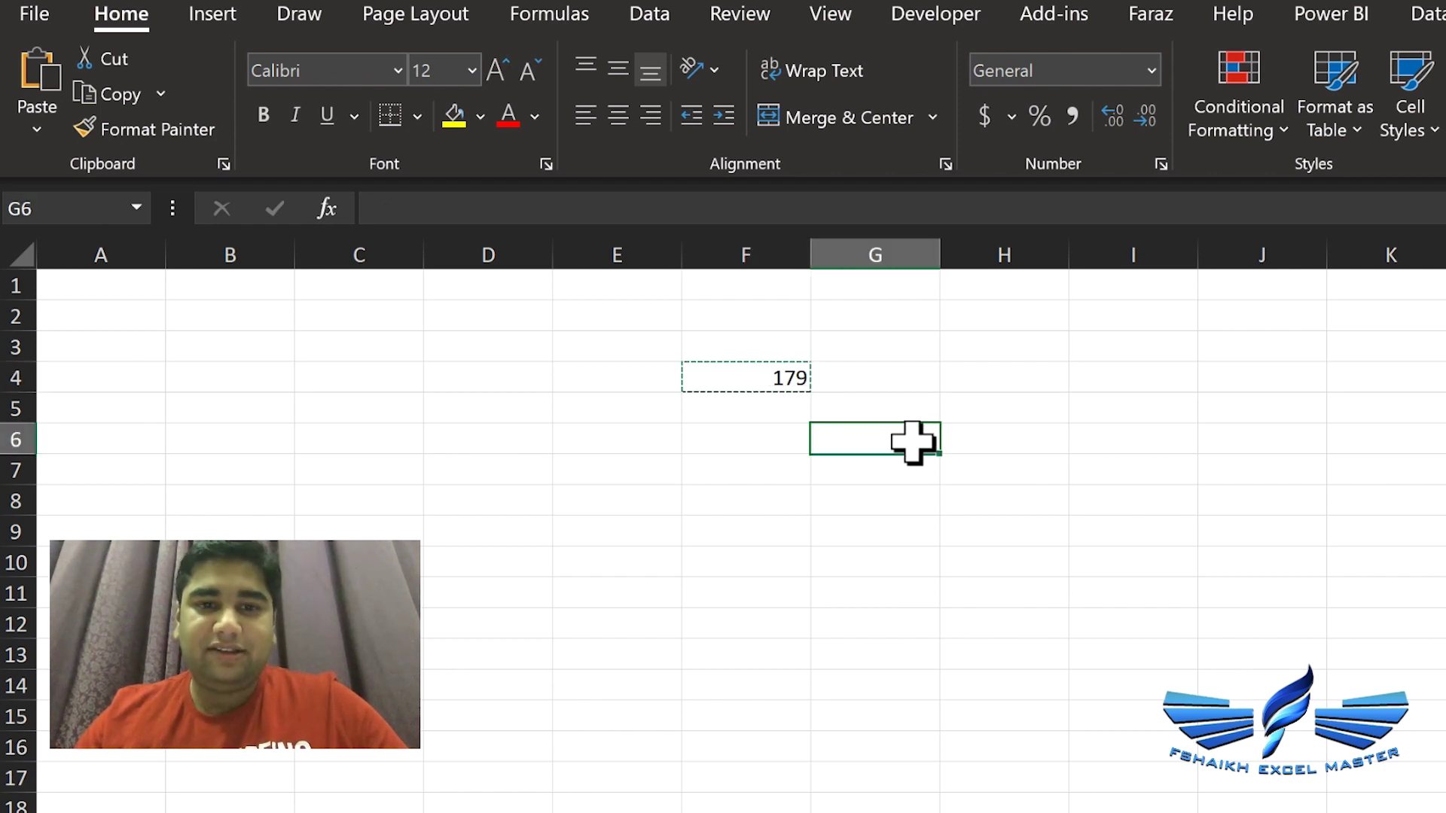
key(ctrl+v)
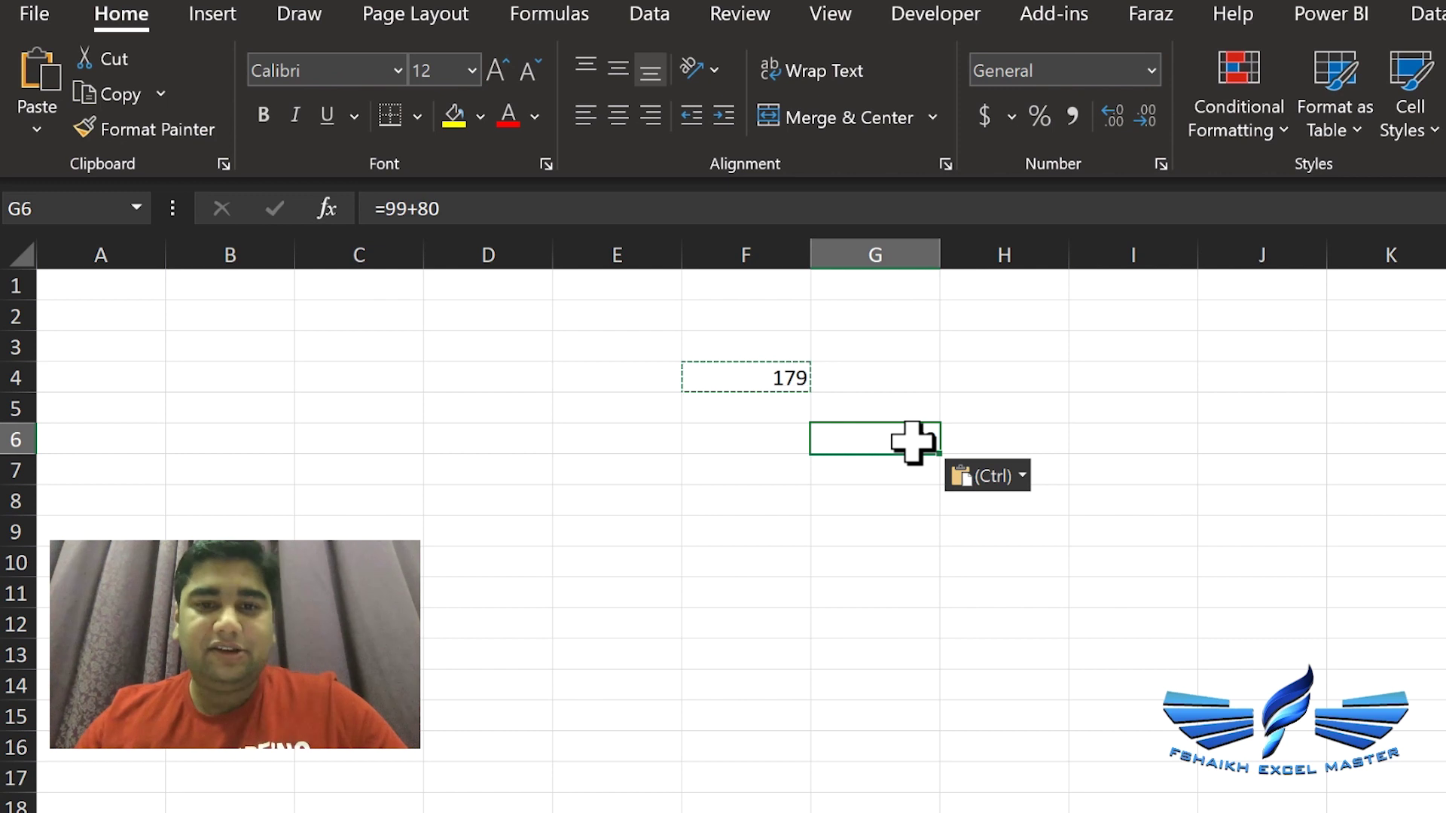
key(ctrl)
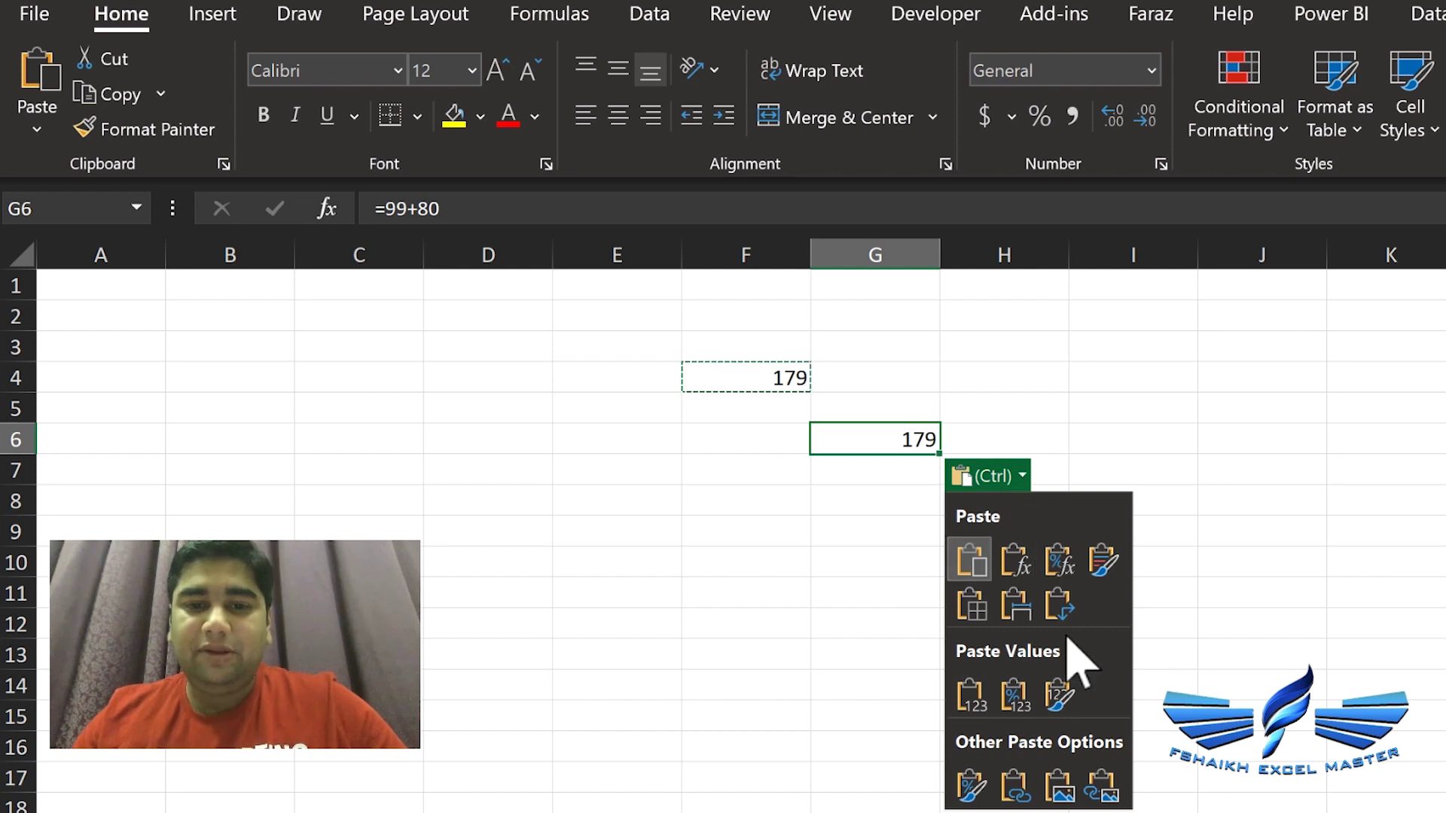
click(970, 697)
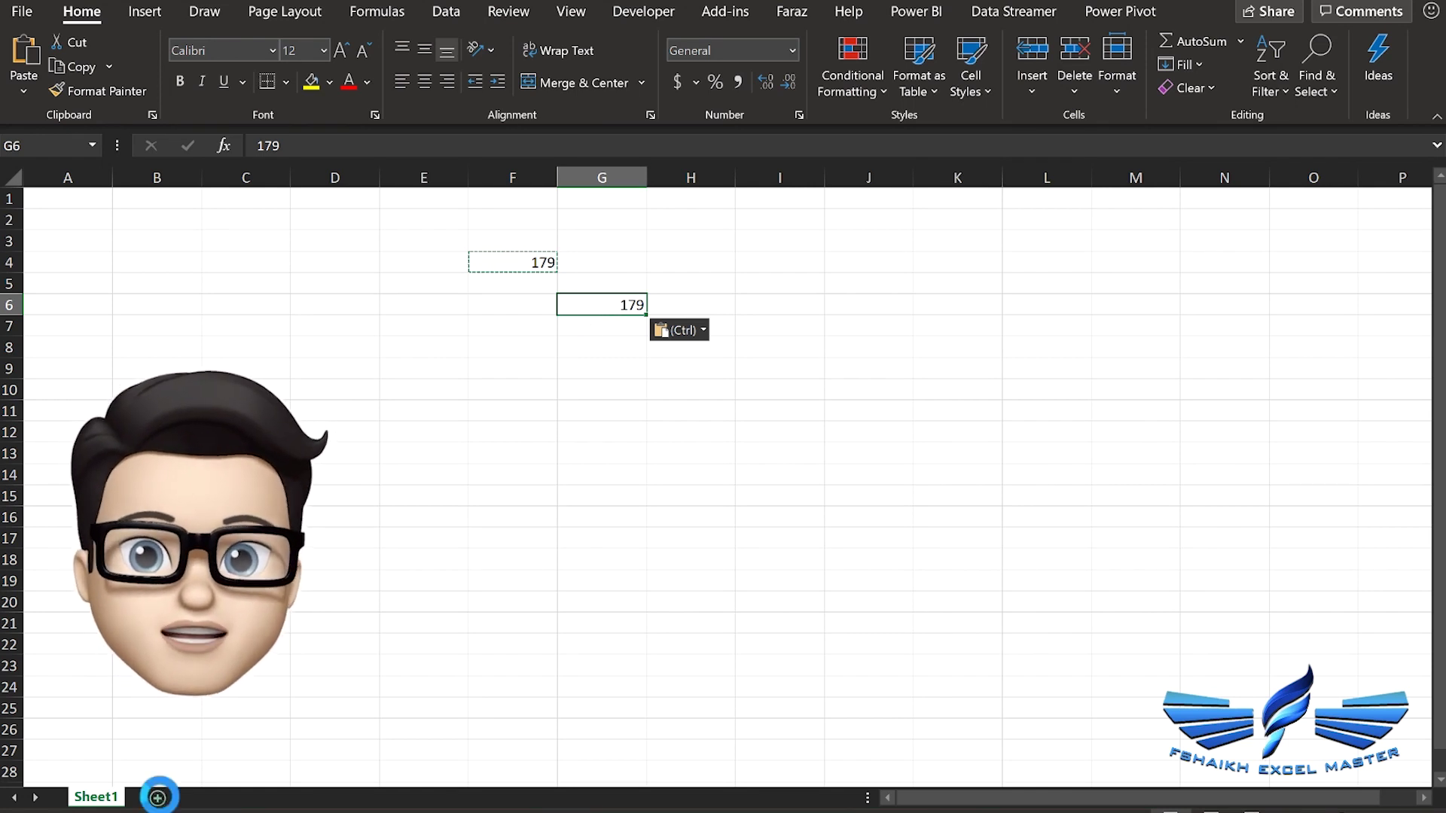
Step: Add a new worksheet and enter the text Sheet2 in its cell D7
click(159, 798)
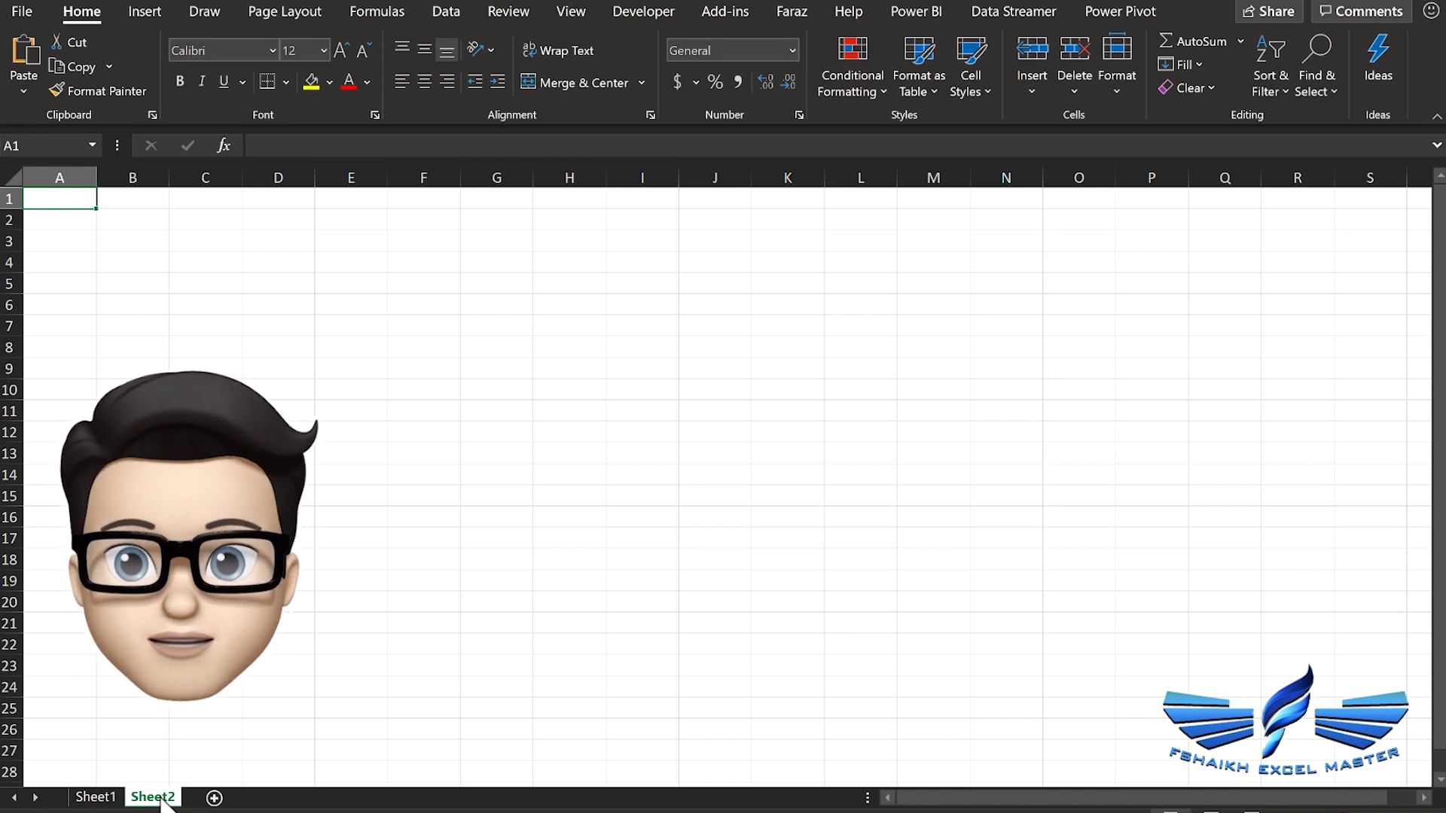
click(250, 326)
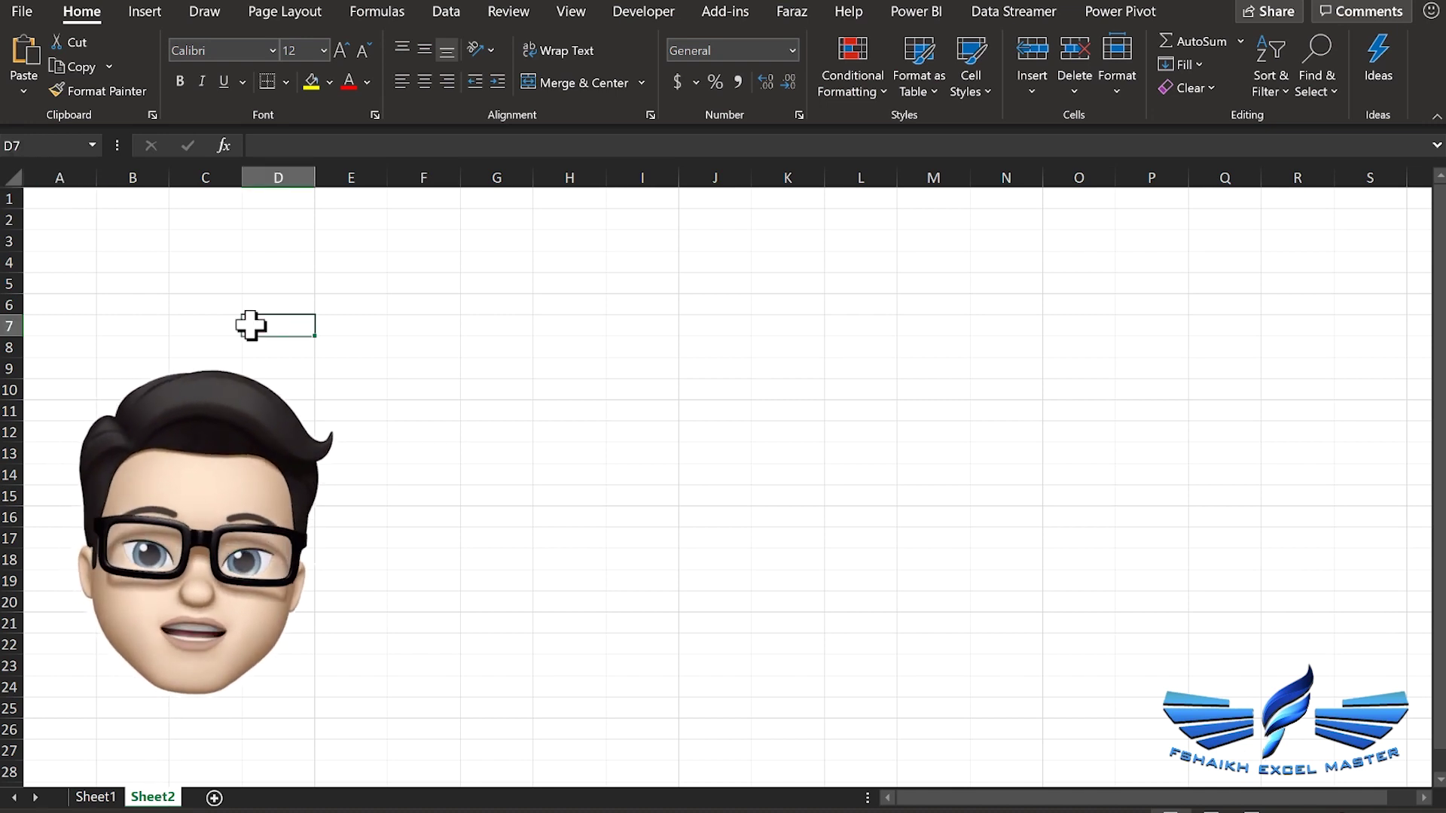
text(She)
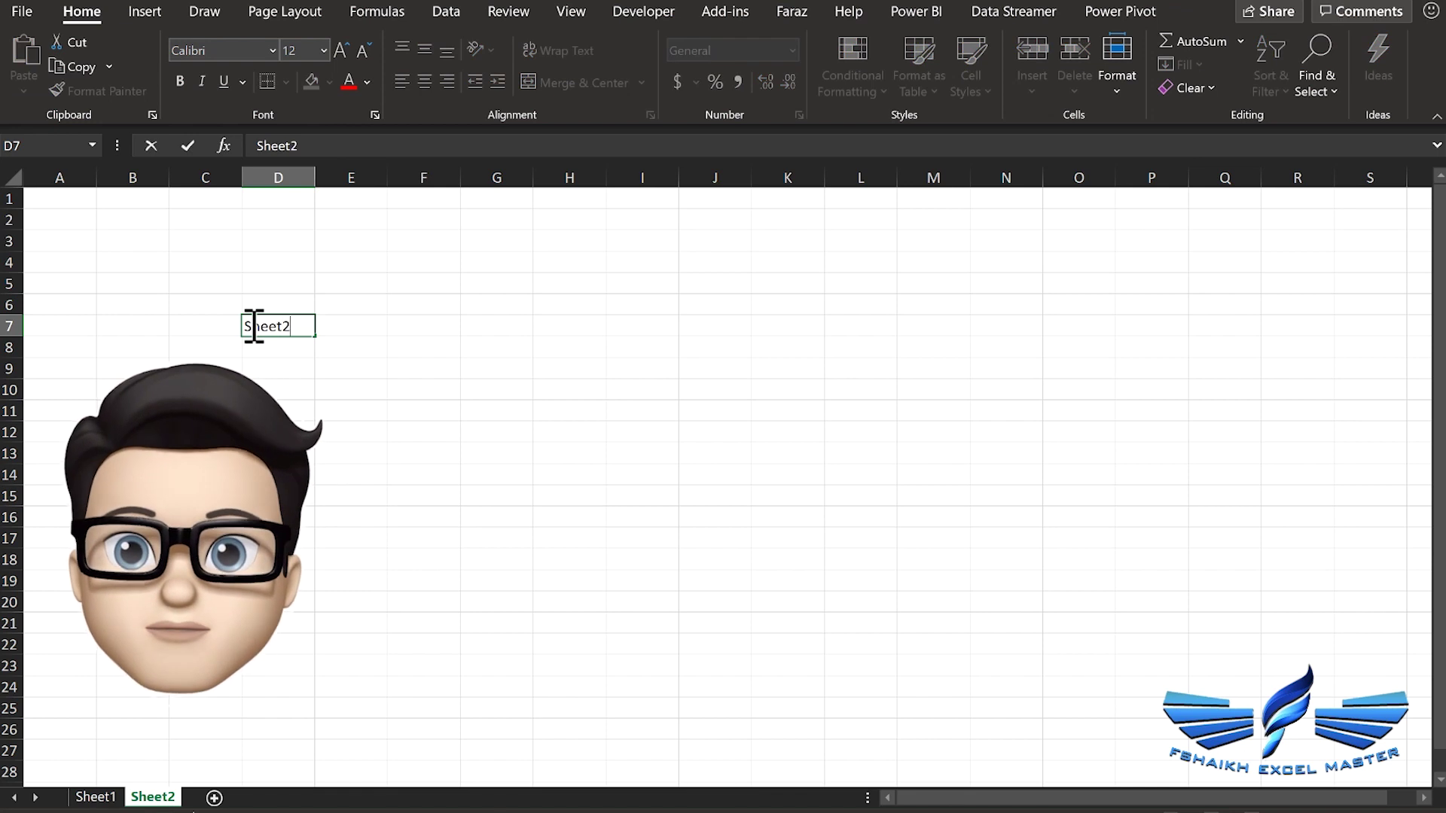
text(et2)
key(Return)
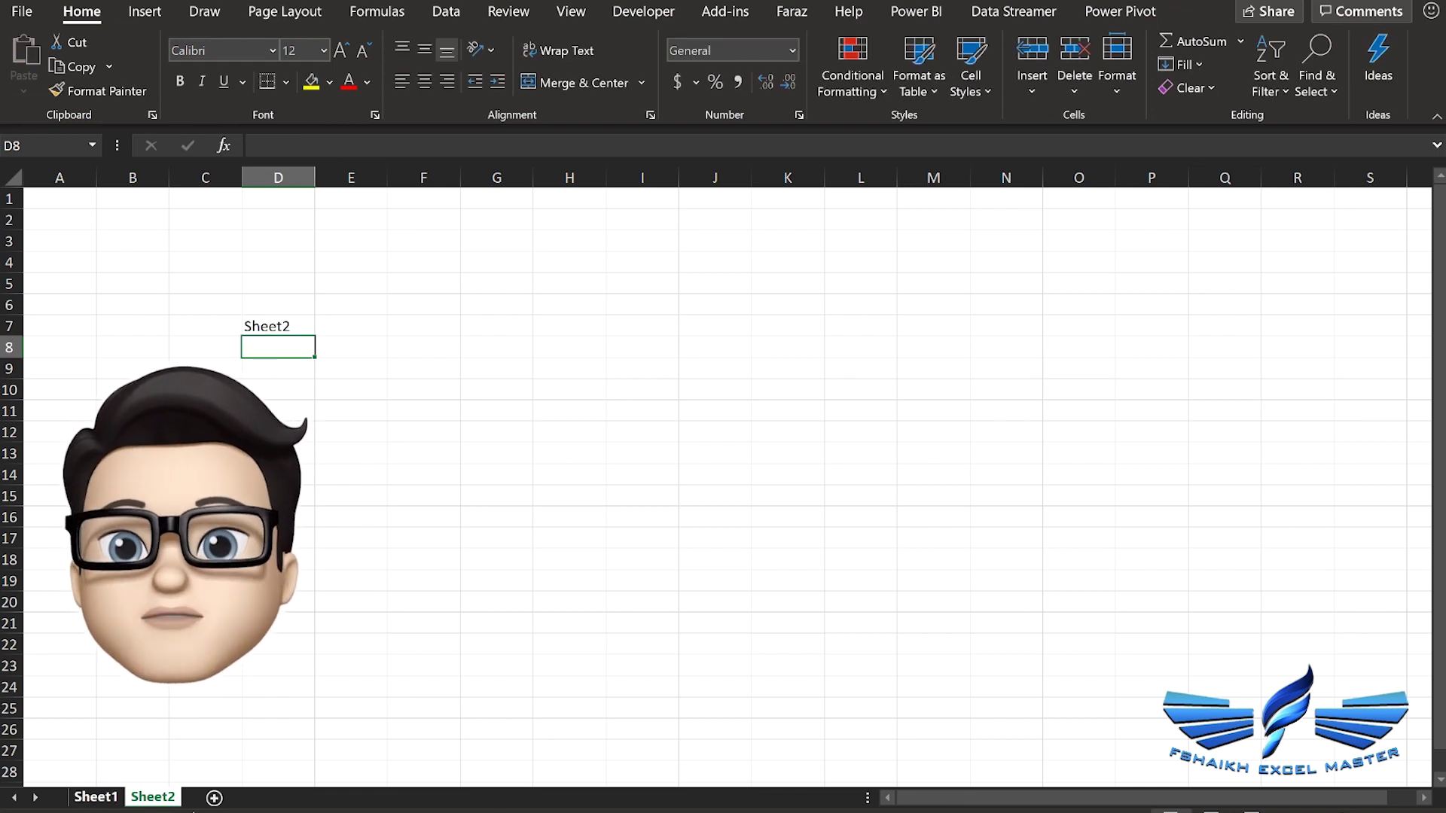
click(95, 797)
click(151, 797)
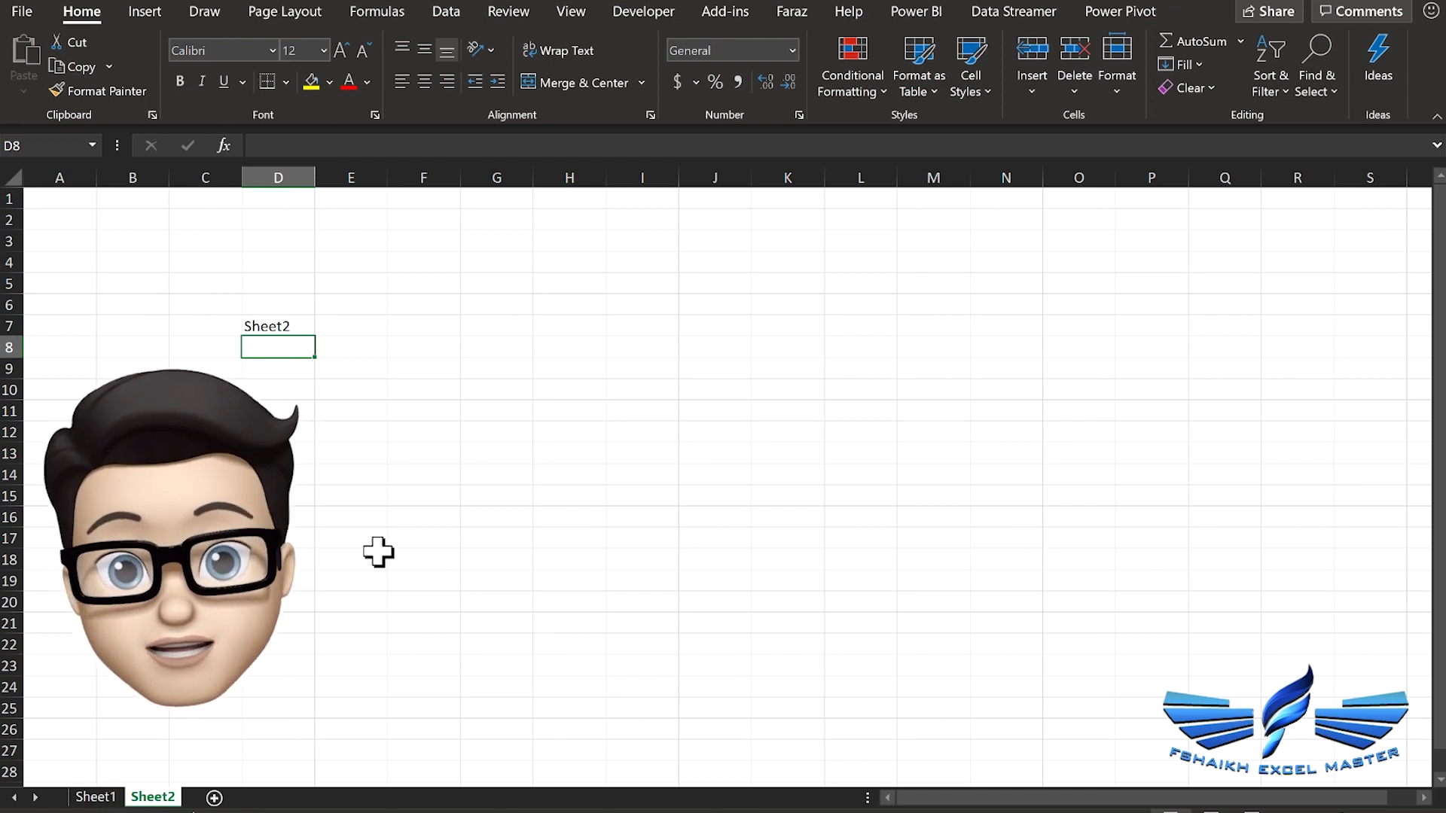
Step: Open a second window of the workbook and view both side by side, showing Sheet1 in the new window
click(580, 9)
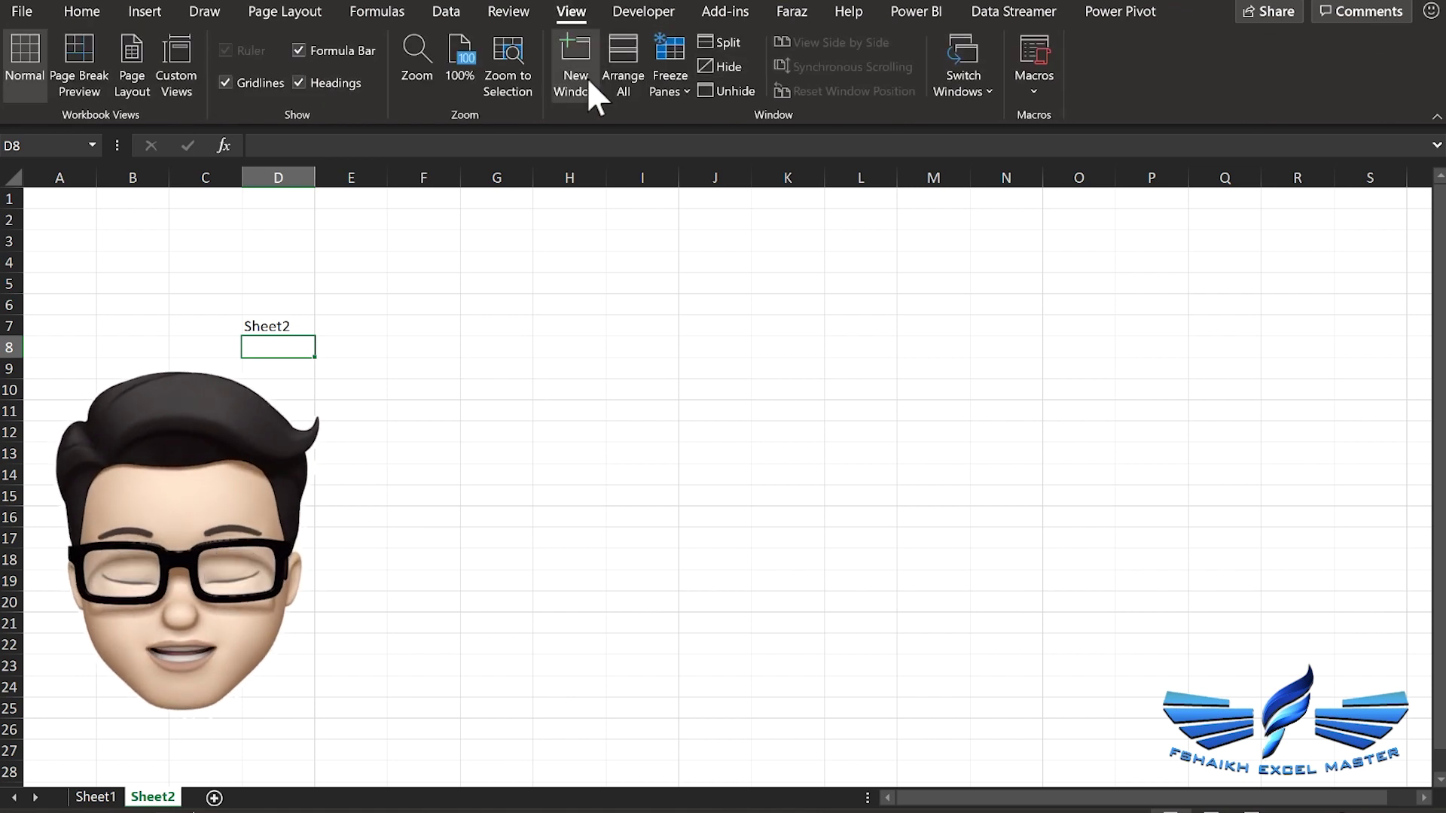
click(586, 79)
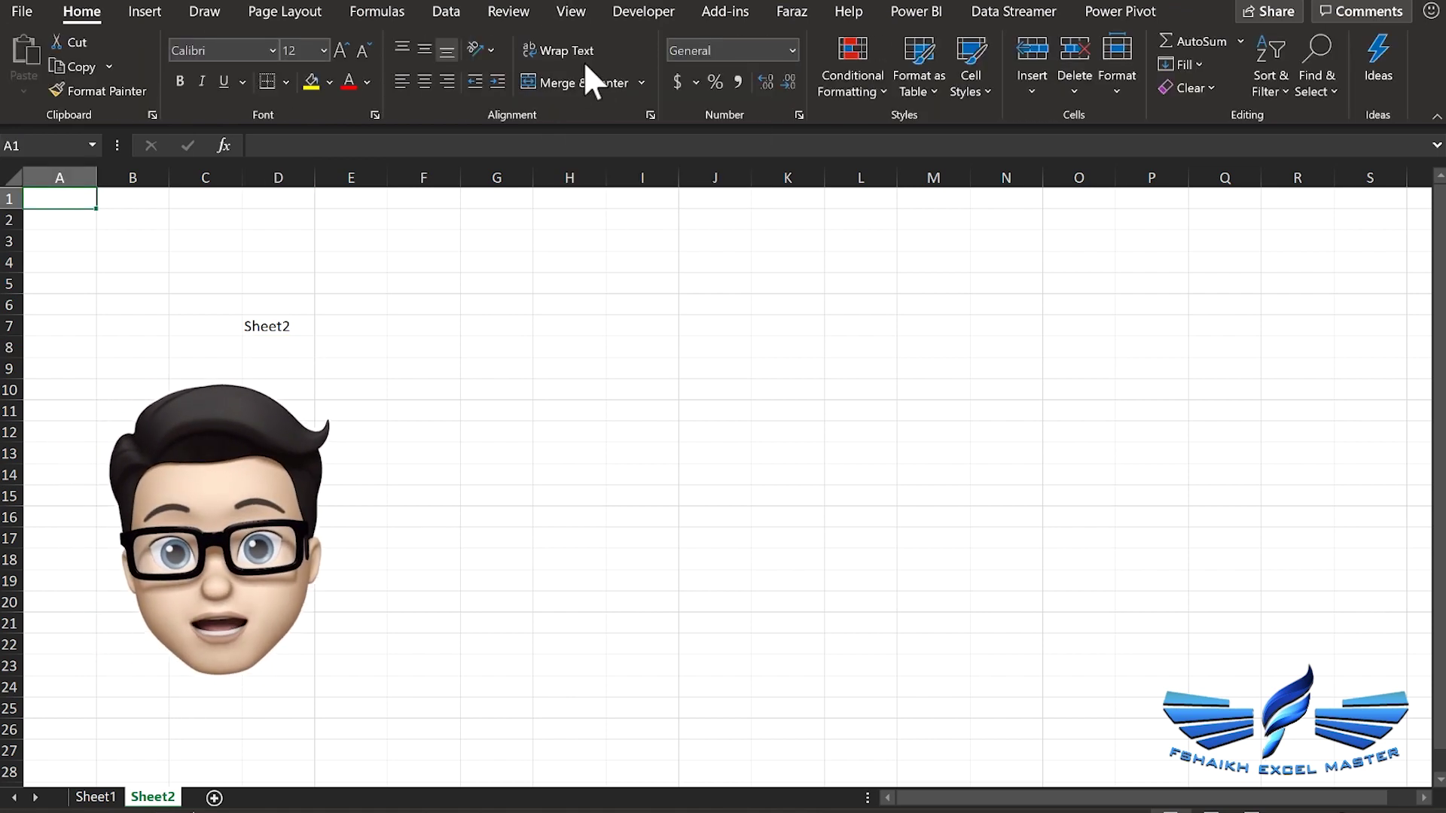
click(572, 10)
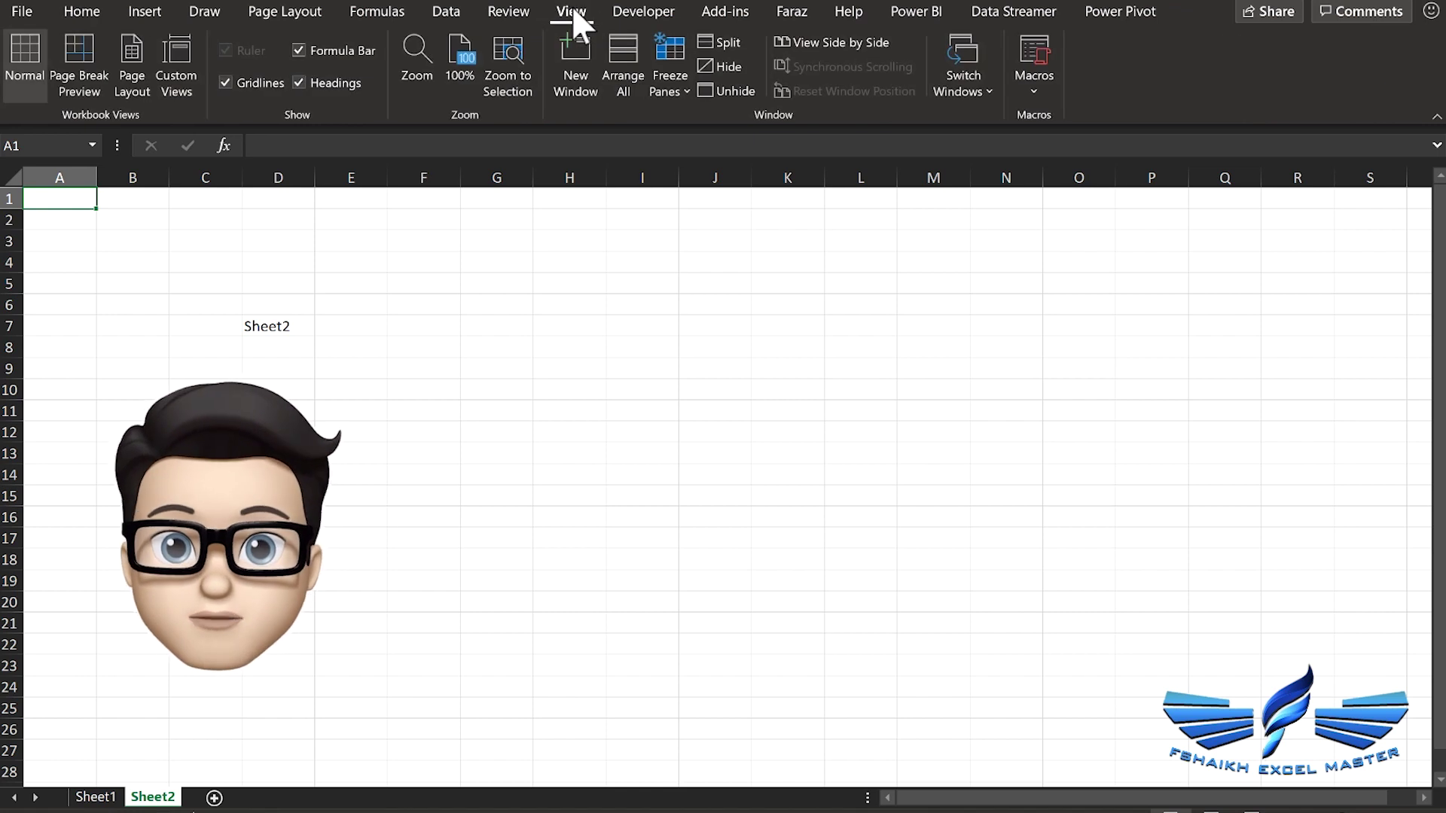
click(843, 45)
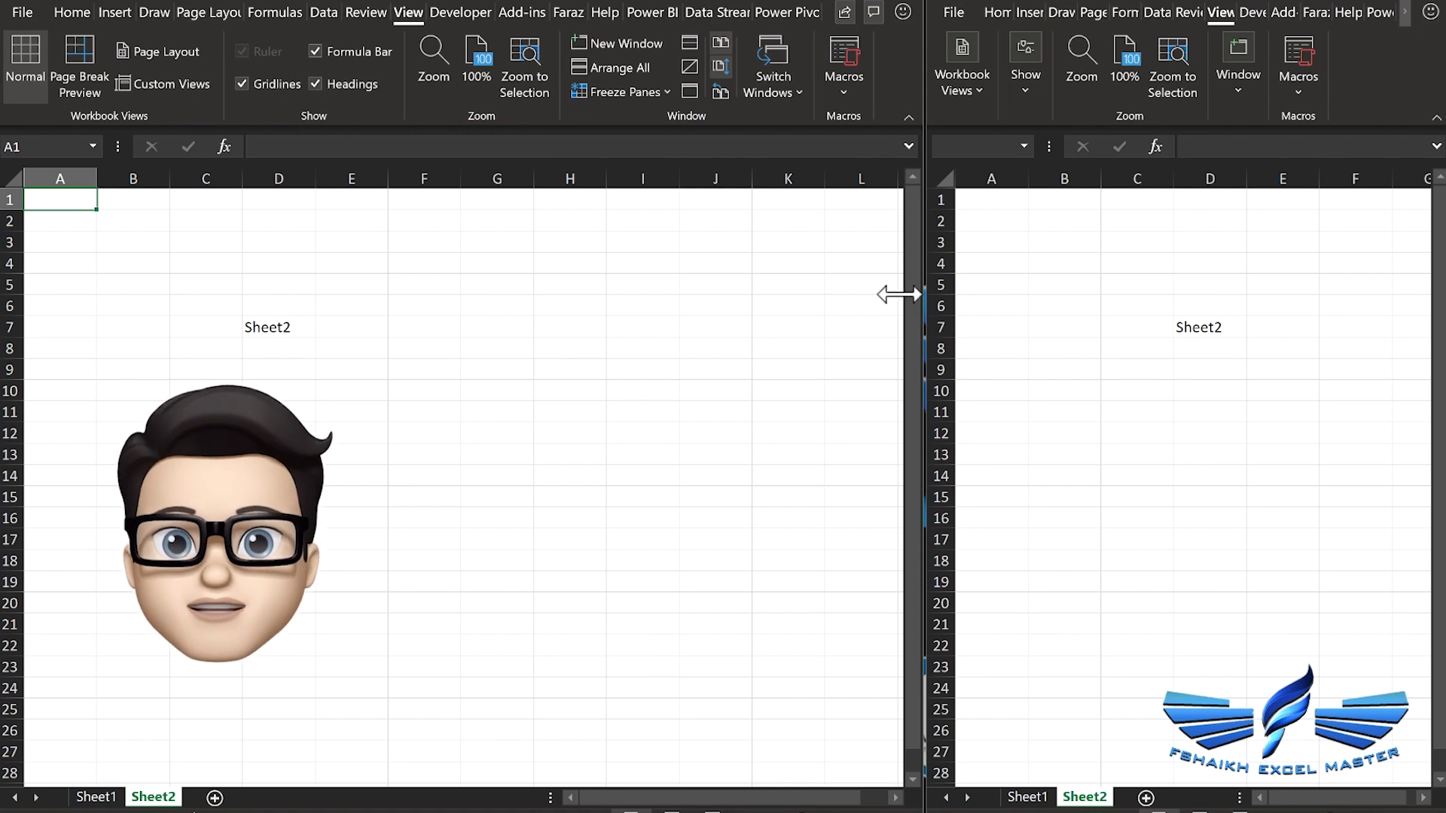
click(95, 796)
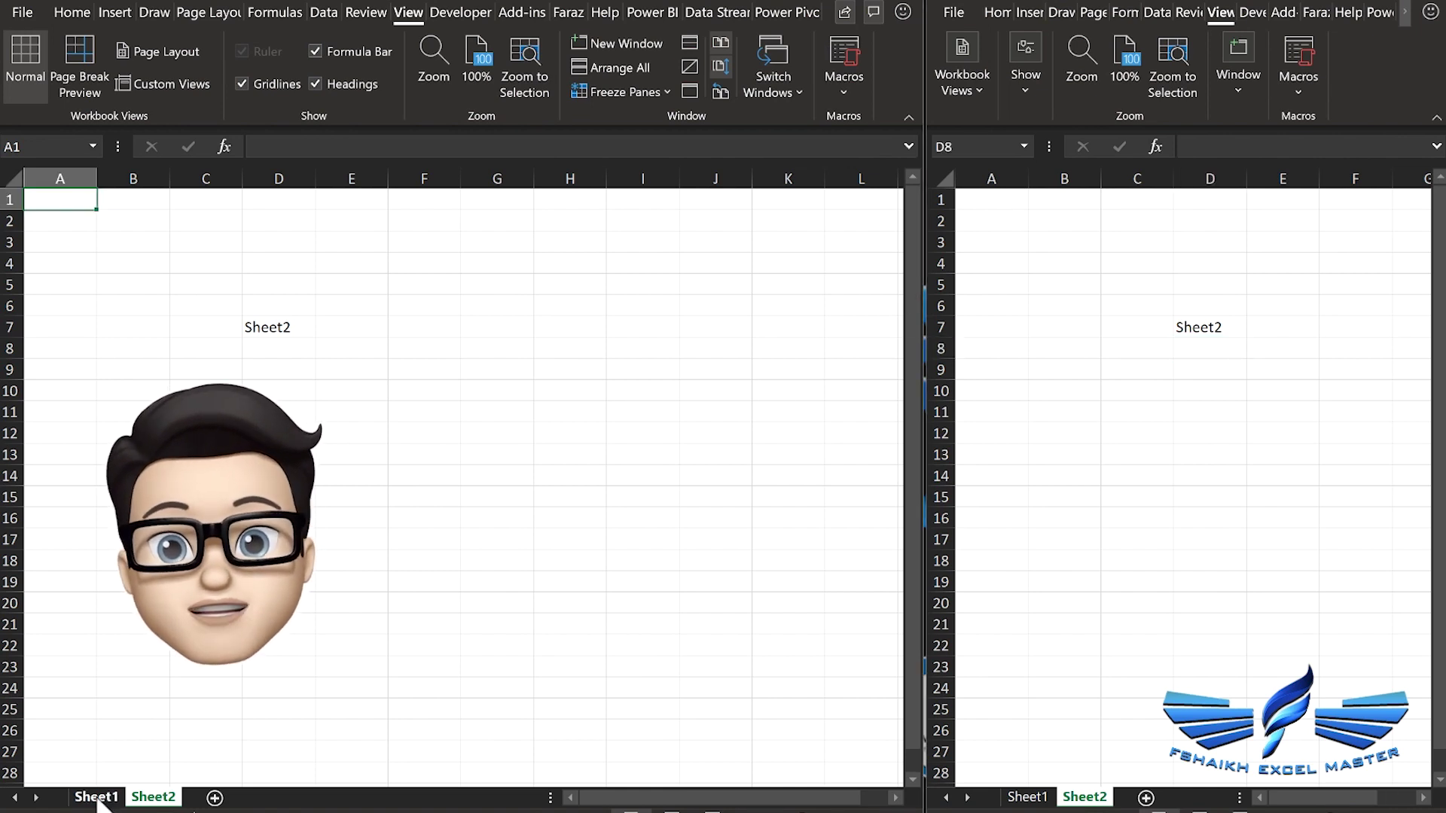